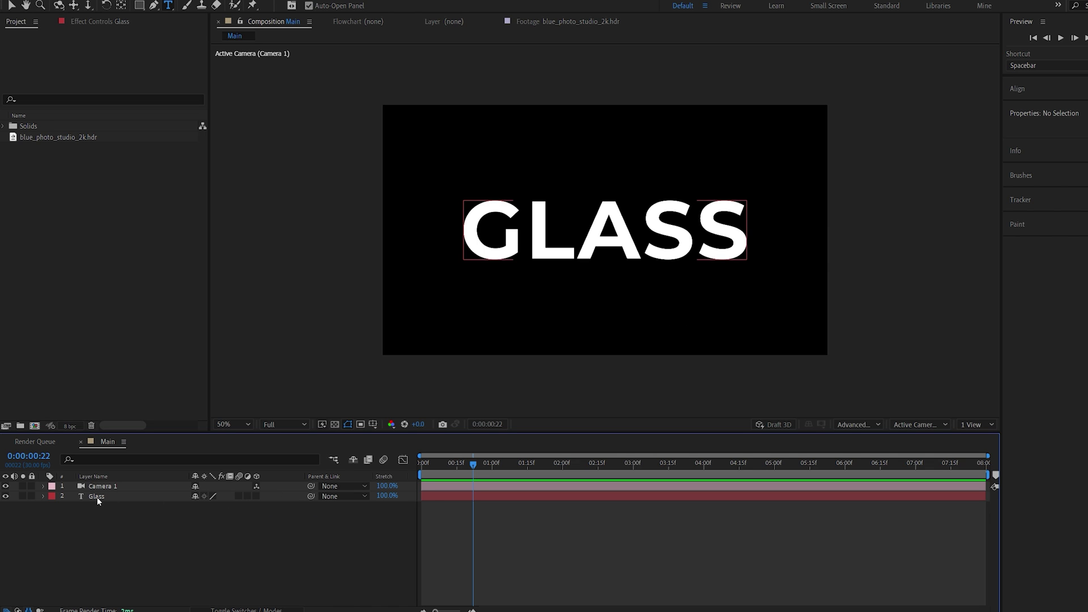
# Step: Expand the Glass text layer in the timeline to show its Text and Transform groups
pyautogui.click(46, 496)
# Step: Add a Glass text animator with Rotation and Opacity, enable per-character 3D, and test-tilt X Rotation
pyautogui.click(299, 506)
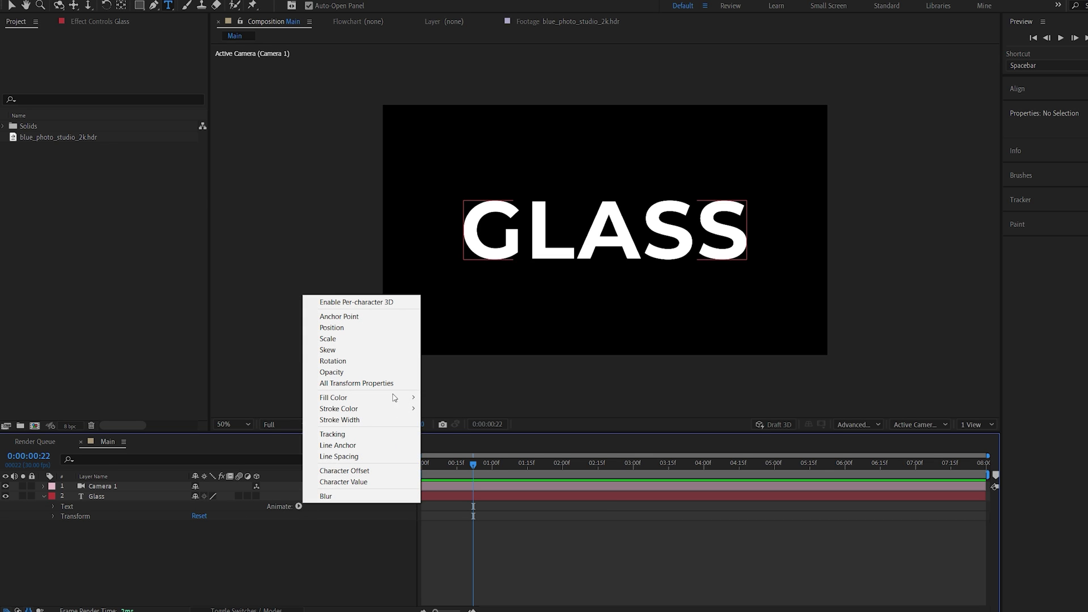
pyautogui.click(347, 362)
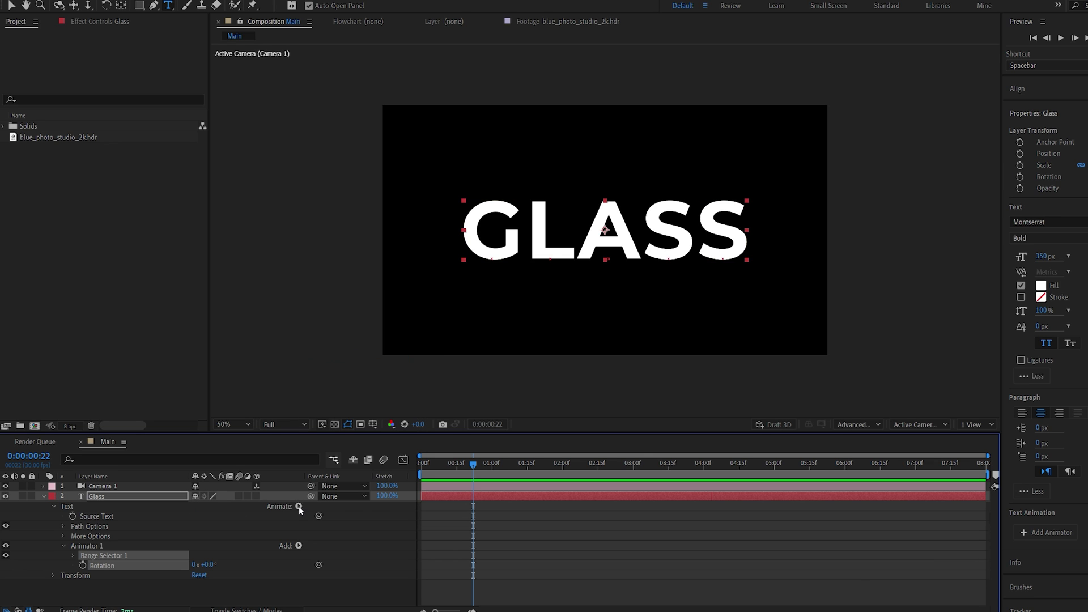
pyautogui.click(299, 506)
pyautogui.click(352, 376)
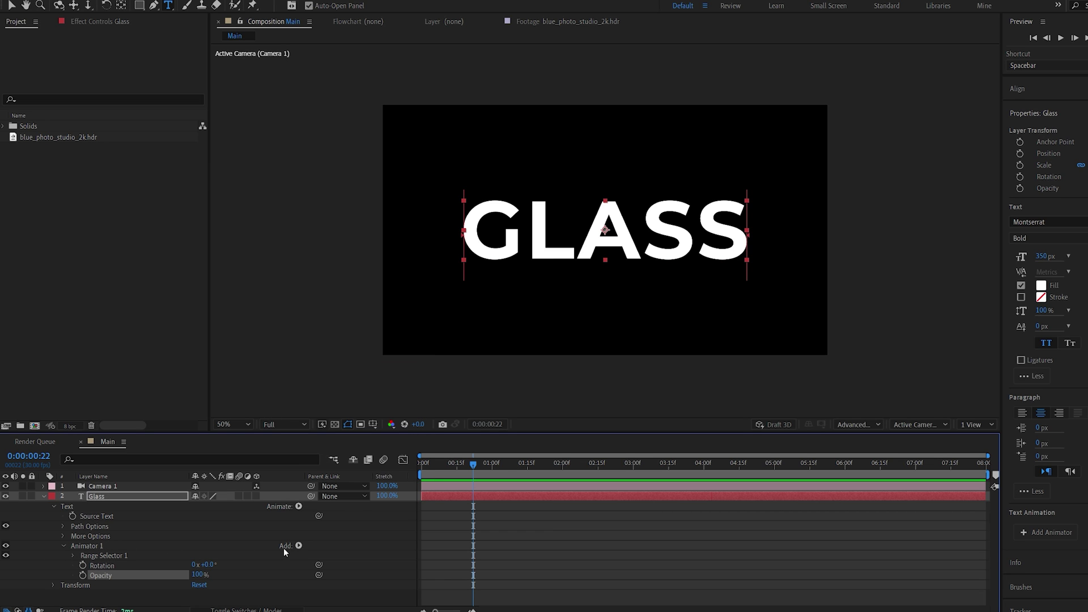
pyautogui.click(298, 546)
pyautogui.moveTo(329, 549)
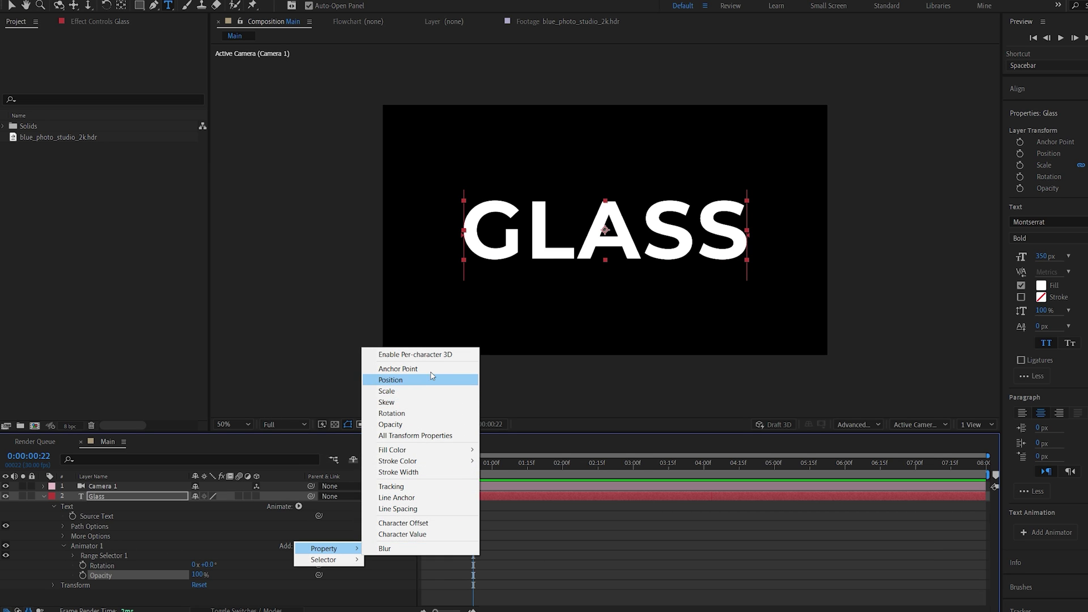
pyautogui.click(441, 355)
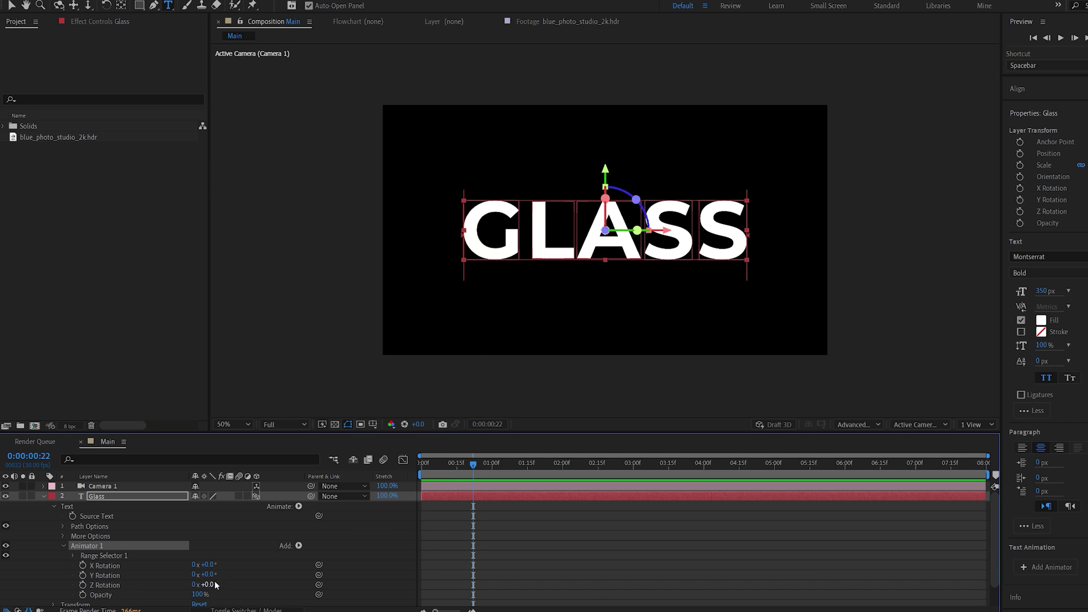
pyautogui.moveTo(209, 566)
pyautogui.mouseDown()
pyautogui.moveTo(223, 563)
pyautogui.moveTo(212, 579)
pyautogui.moveTo(235, 572)
pyautogui.moveTo(216, 576)
pyautogui.mouseUp()
# Step: Undo the test tilt and set More Options Grouping Alignment to 0, -40%
pyautogui.hotkey('ctrl', 'z')
pyautogui.click(63, 536)
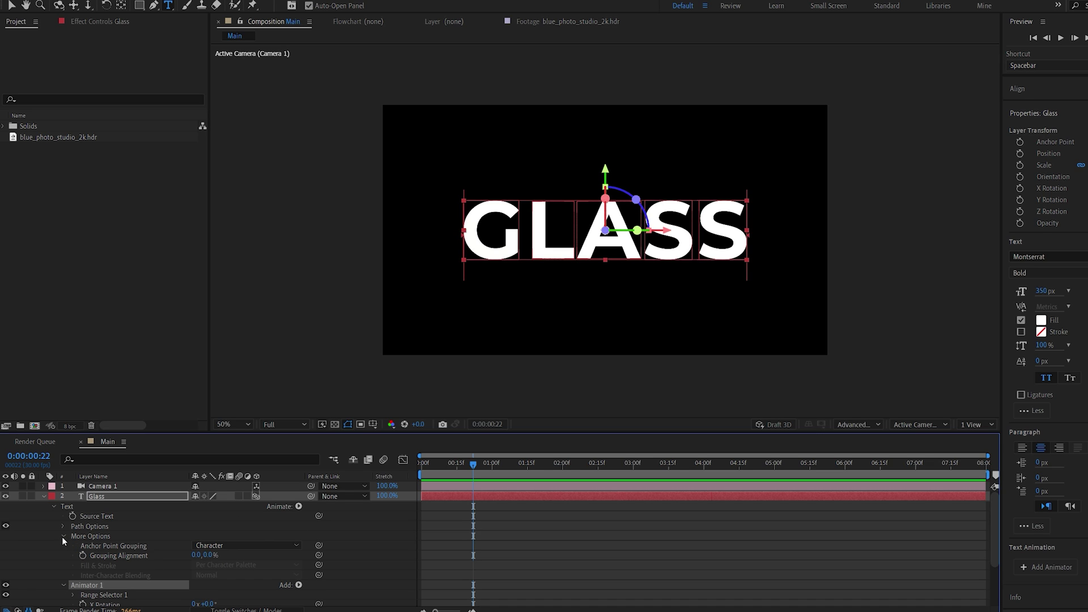
pyautogui.moveTo(211, 558); pyautogui.dragTo(187, 558)
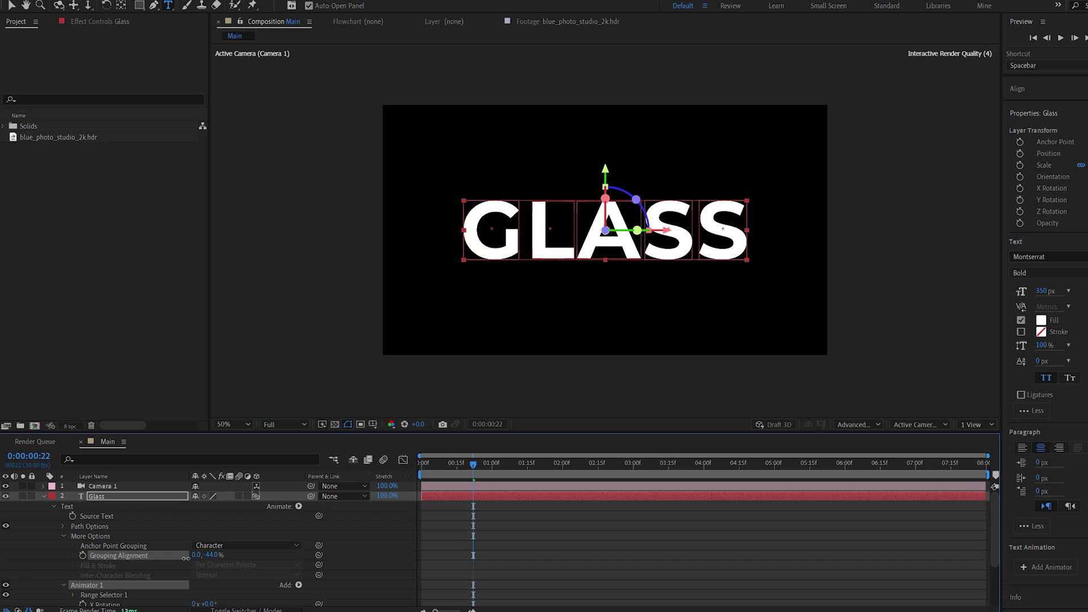
pyautogui.click(211, 556)
pyautogui.write('-')
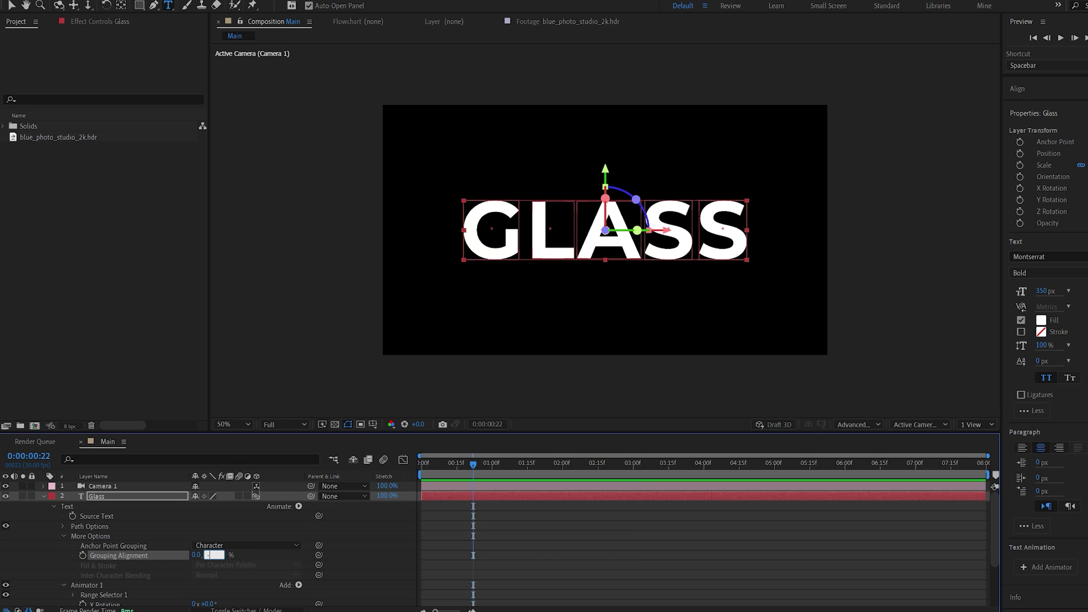
pyautogui.write('40')
pyautogui.press('Return')
# Step: Set Animator 1's X Rotation to 180° and its Opacity to 0%
pyautogui.scroll(-3, 161, 587)
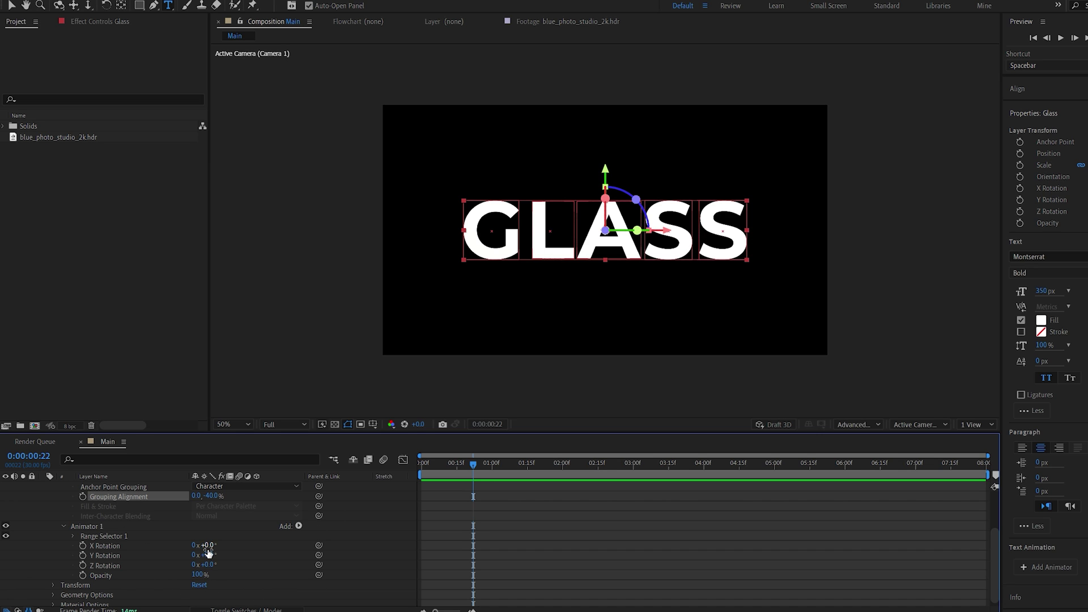
pyautogui.moveTo(207, 546); pyautogui.dragTo(240, 553)
pyautogui.hotkey('ctrl', 'z')
pyautogui.write('180')
pyautogui.press('Return')
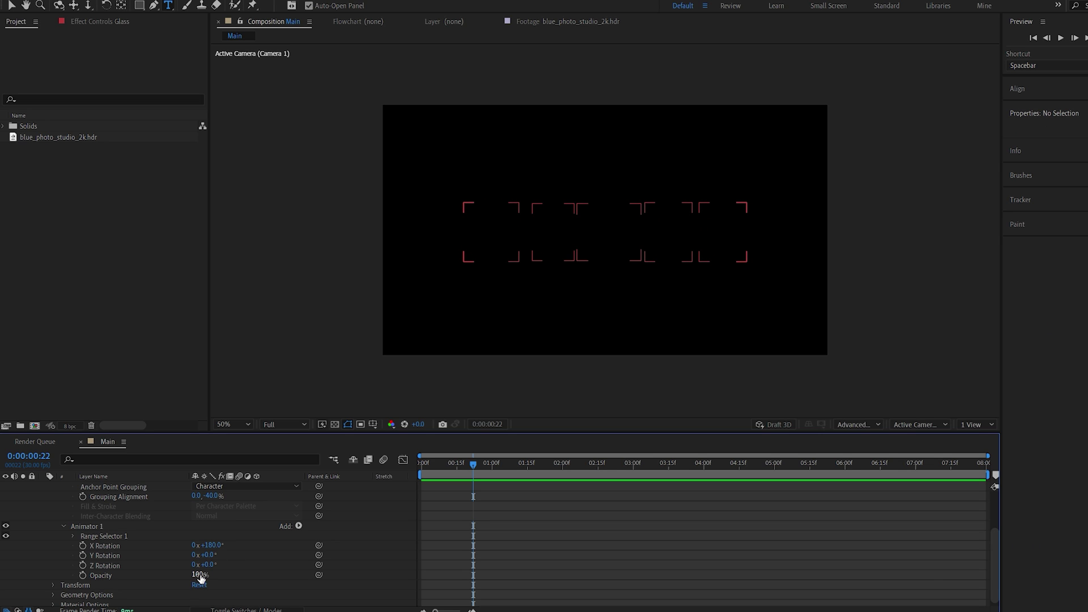
pyautogui.click(200, 575)
pyautogui.write('0')
pyautogui.press('Return')
# Step: Keyframe Range Selector 1 Offset at -100% (0:00) and 100% (2:00), then play a preview
pyautogui.click(74, 535)
pyautogui.moveTo(194, 566); pyautogui.dragTo(137, 566)
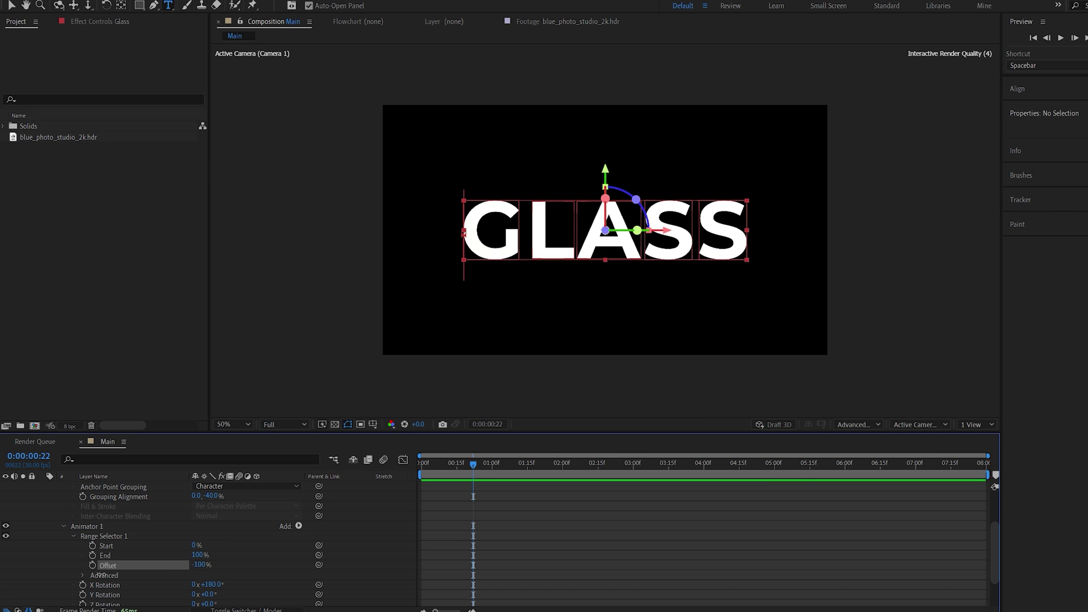
pyautogui.moveTo(435, 466); pyautogui.dragTo(418, 467)
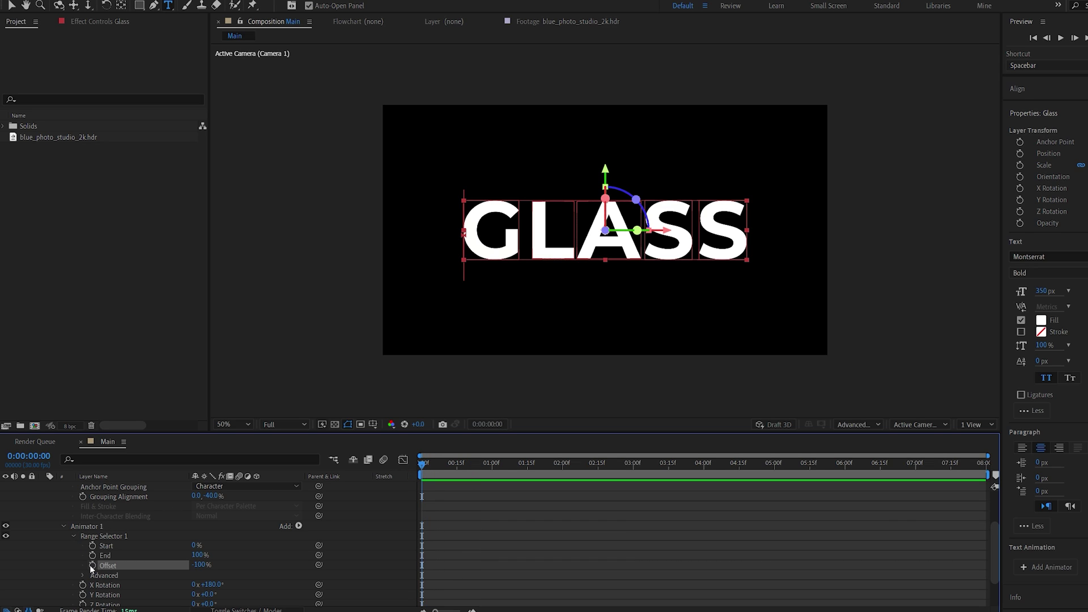
pyautogui.click(563, 464)
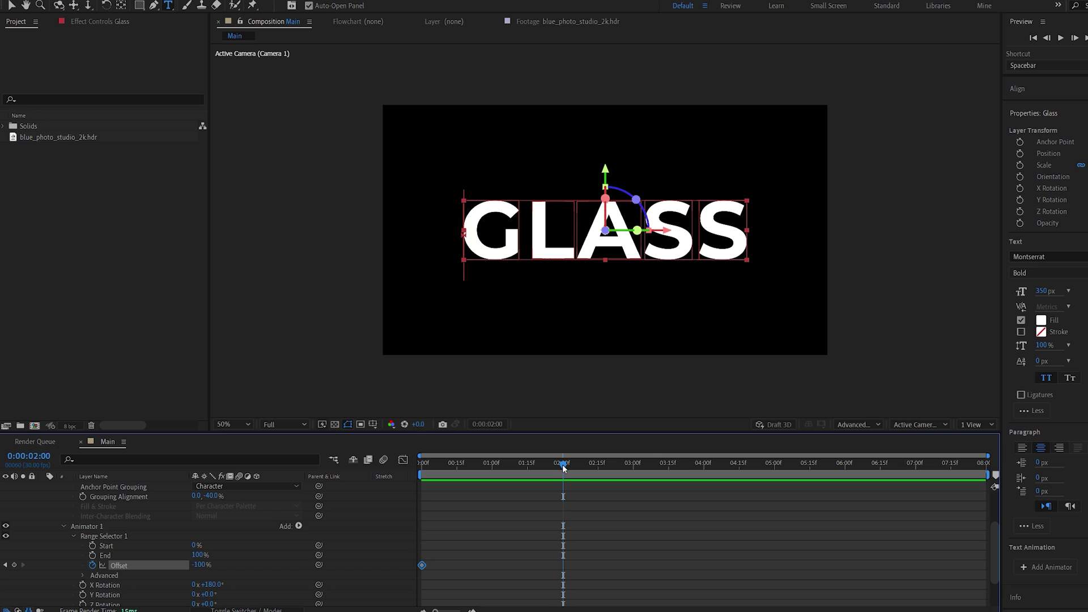
pyautogui.click(199, 565)
pyautogui.write('100')
pyautogui.click(254, 562)
pyautogui.moveTo(470, 465); pyautogui.dragTo(414, 473)
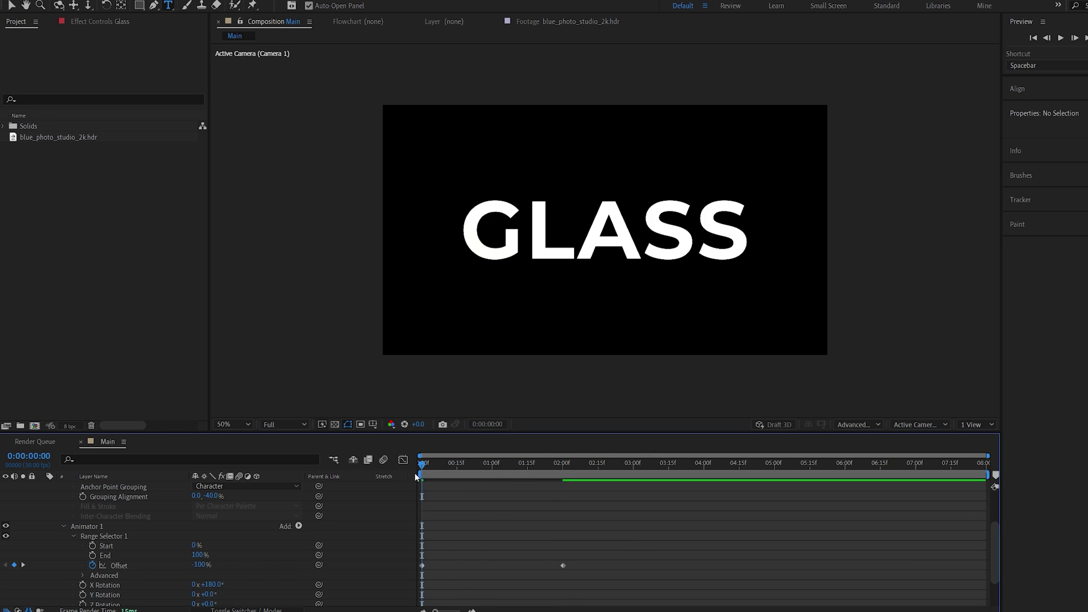
pyautogui.press('space')
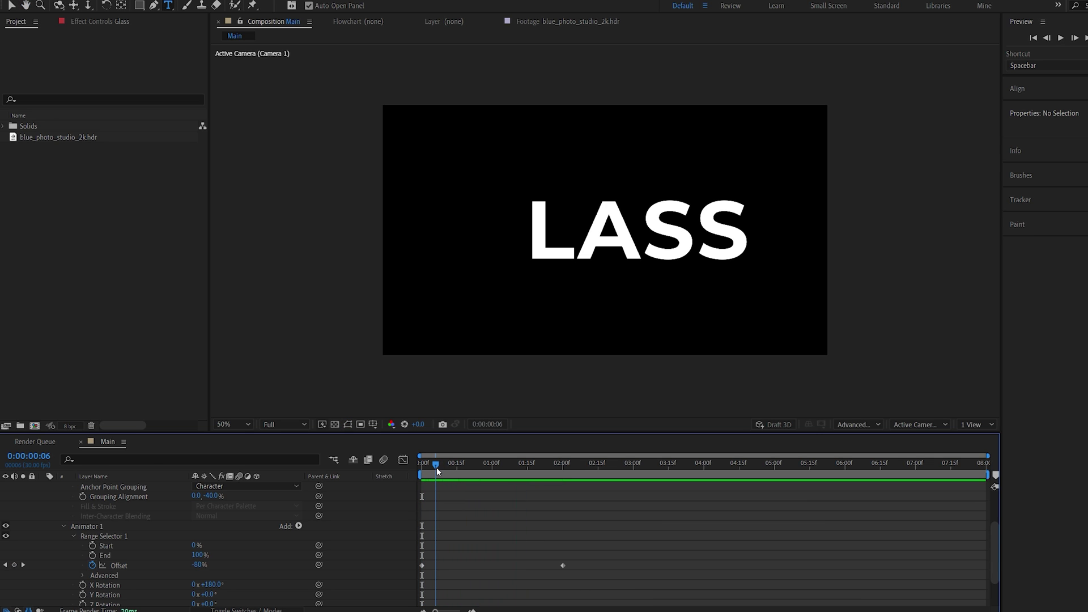
pyautogui.press('space')
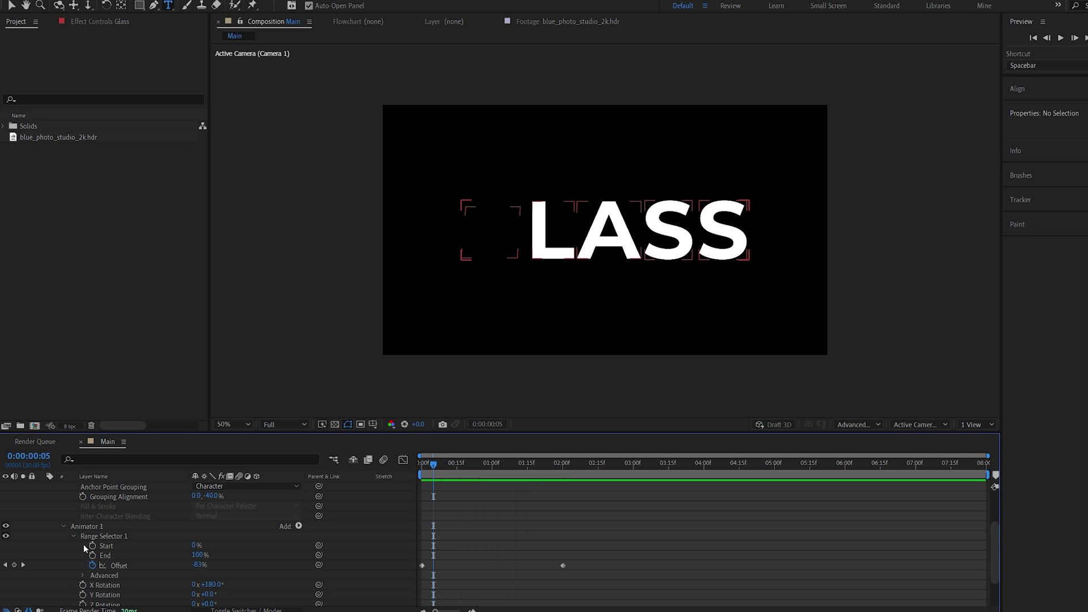
# Step: Set the Range Selector's Advanced Shape to Ramp Up and Ease Low to 50%, then preview
pyautogui.click(83, 576)
pyautogui.click(224, 567)
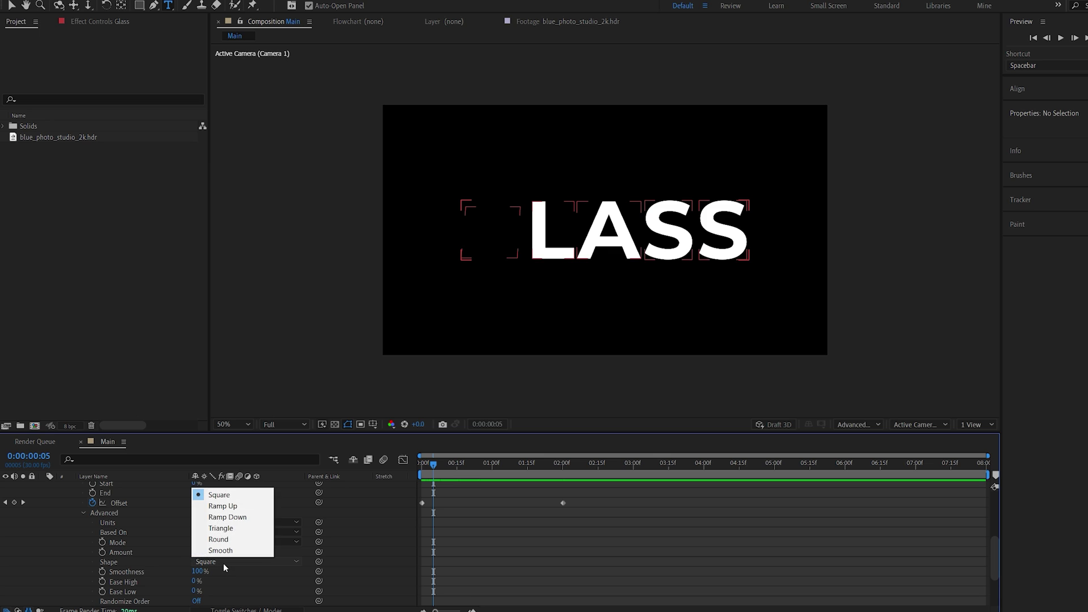
pyautogui.click(237, 509)
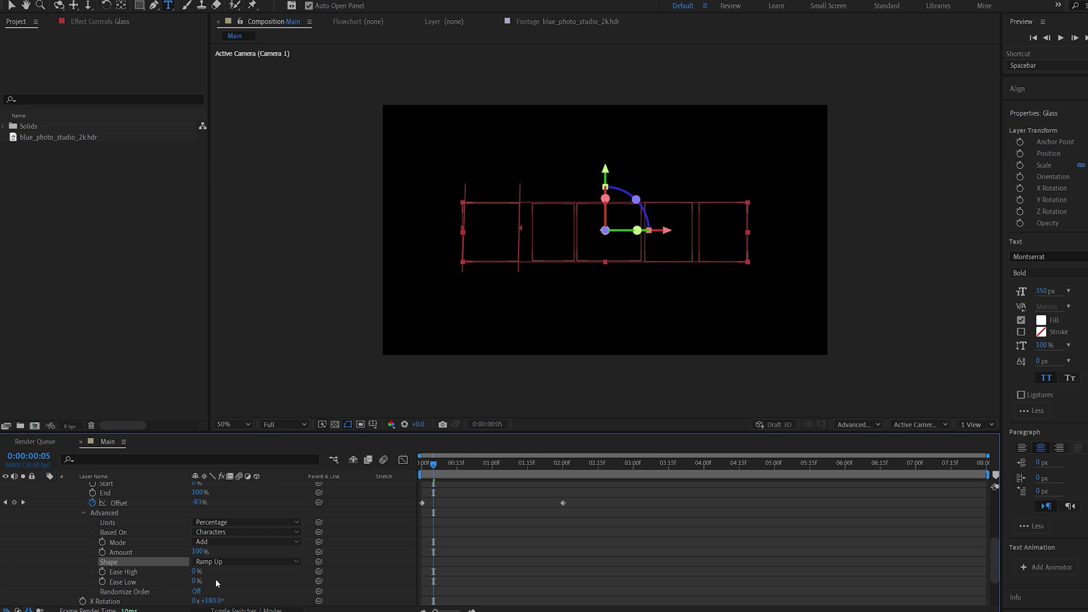
pyautogui.click(194, 581)
pyautogui.write('50')
pyautogui.press('Return')
pyautogui.press('space')
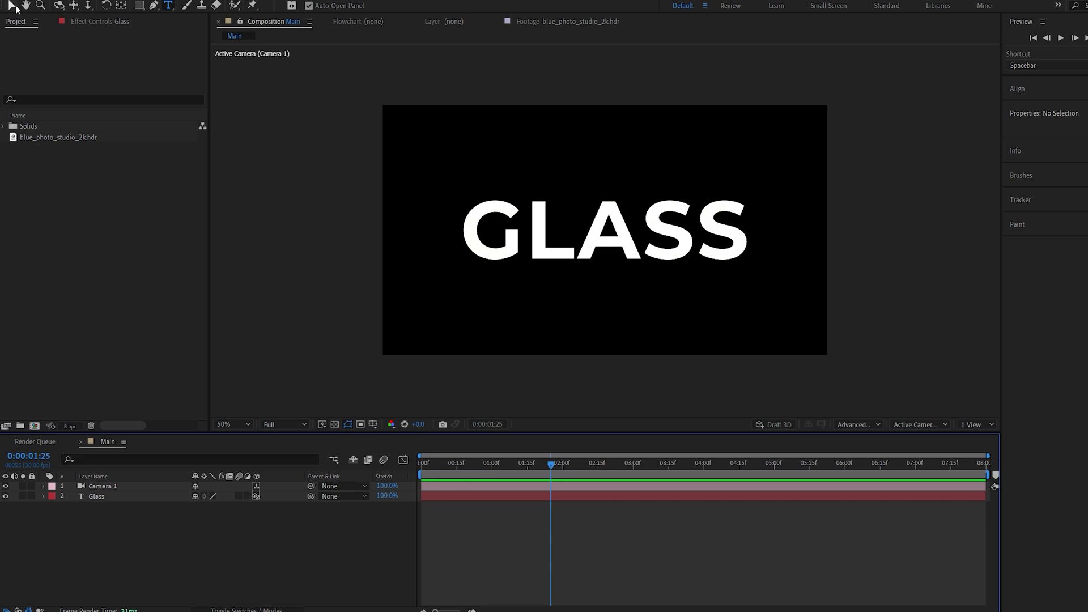
# Step: Confirm Advanced 3D as the Main composition's 3D Renderer and expand the Glass layer
pyautogui.click(12, 5)
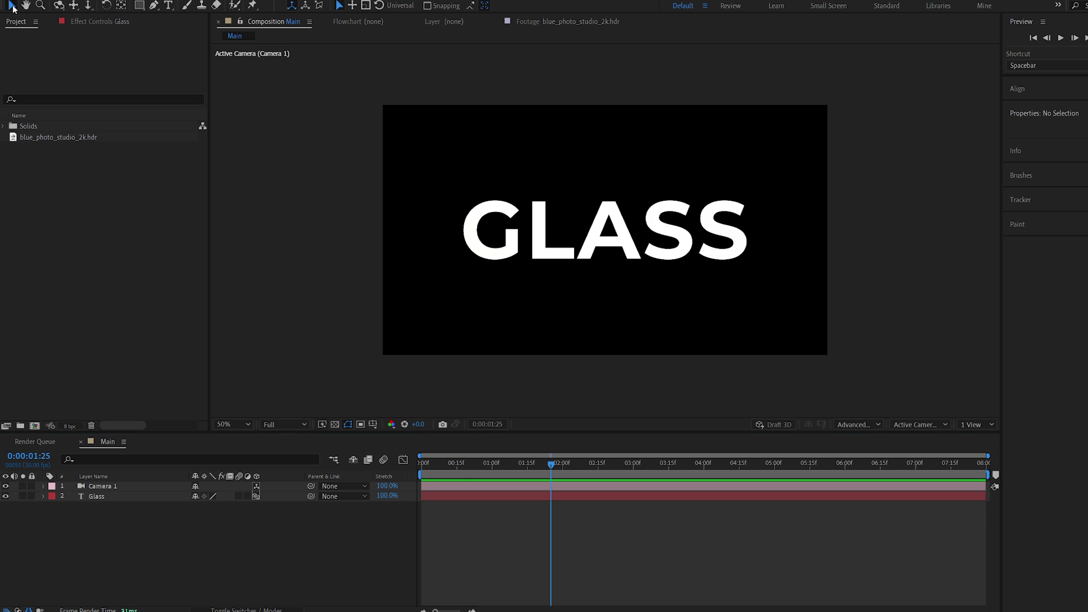
pyautogui.rightClick(100, 442)
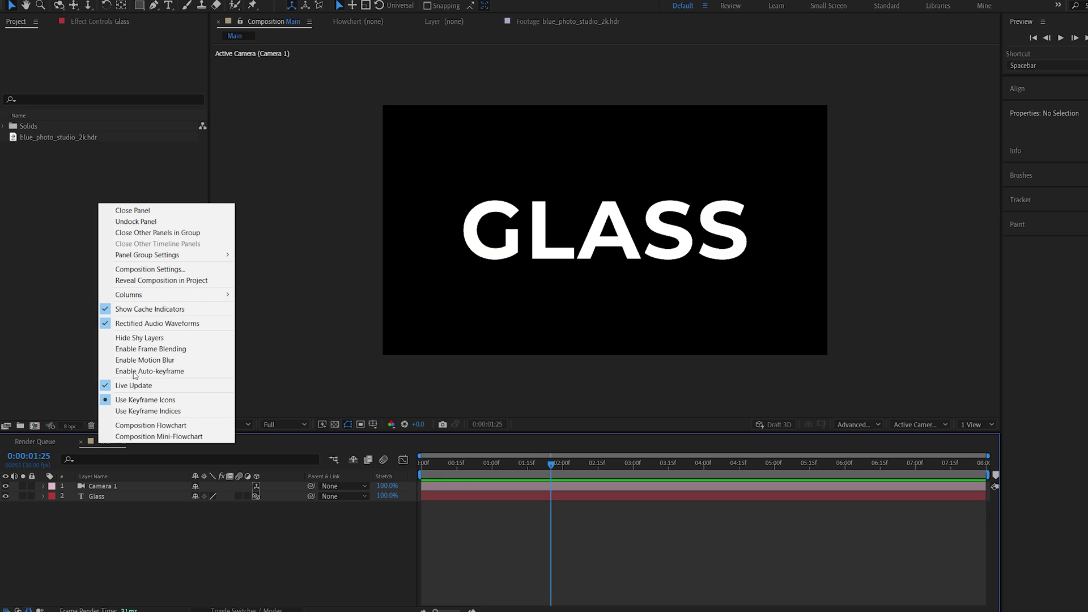
pyautogui.click(150, 270)
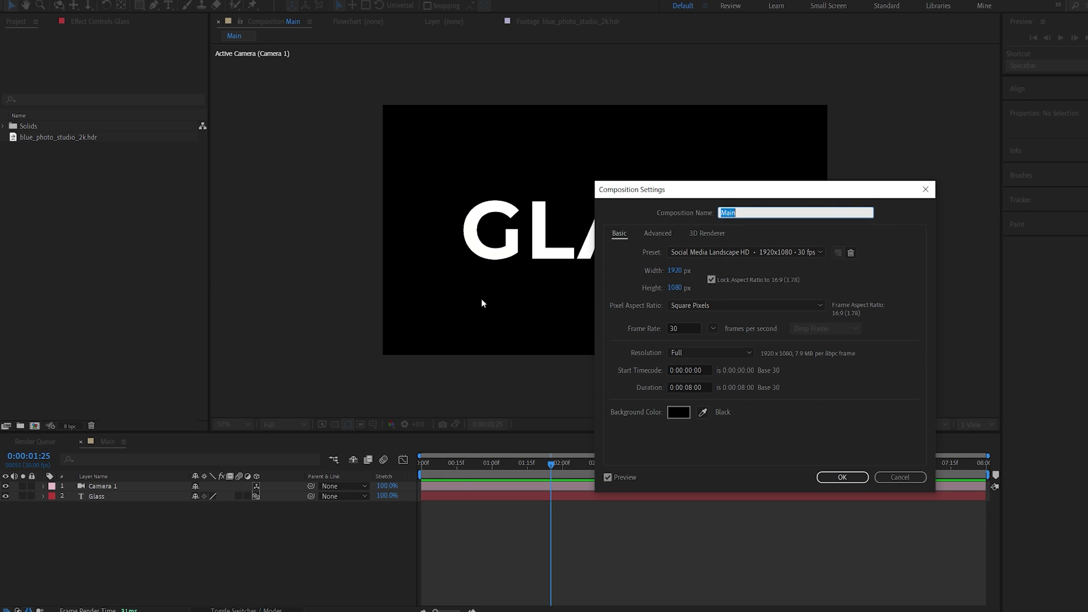
pyautogui.click(707, 233)
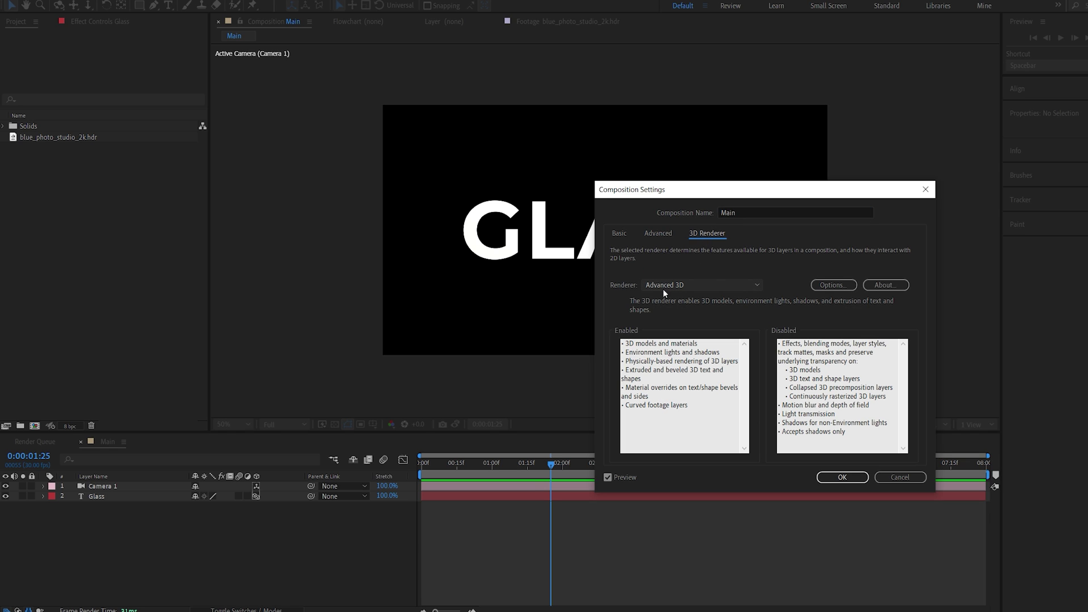
pyautogui.click(842, 478)
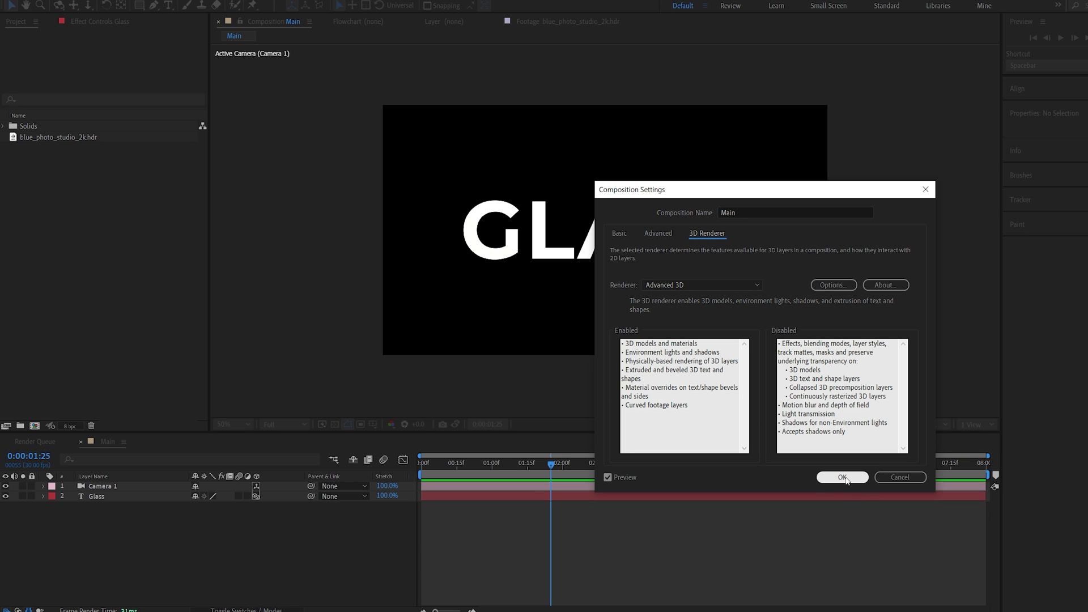
pyautogui.click(43, 496)
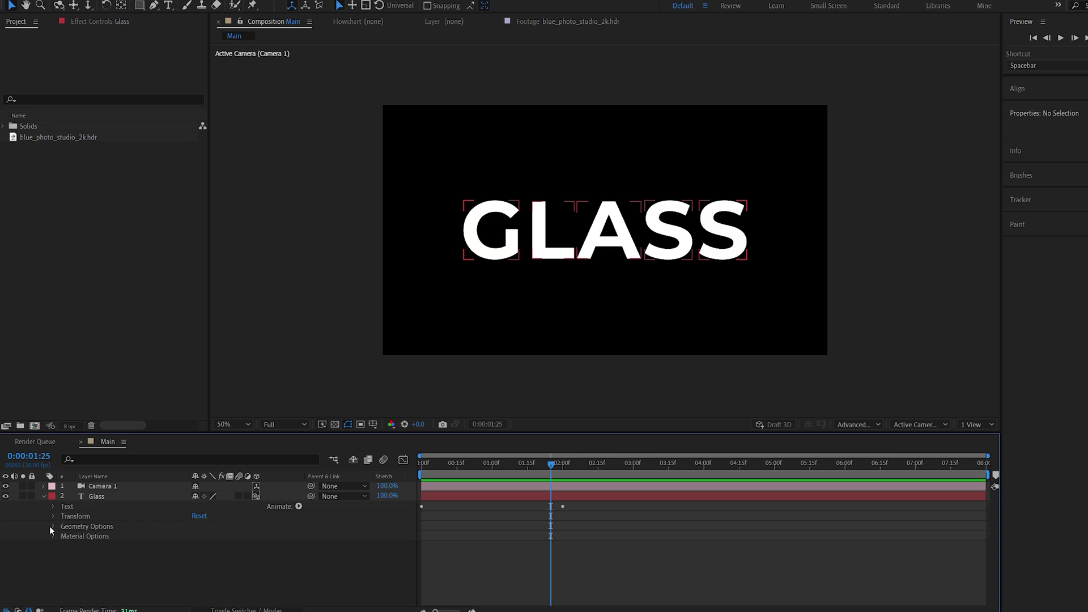
# Step: Set the Glass text's Geometry Options Extrusion Depth to 120
pyautogui.click(52, 527)
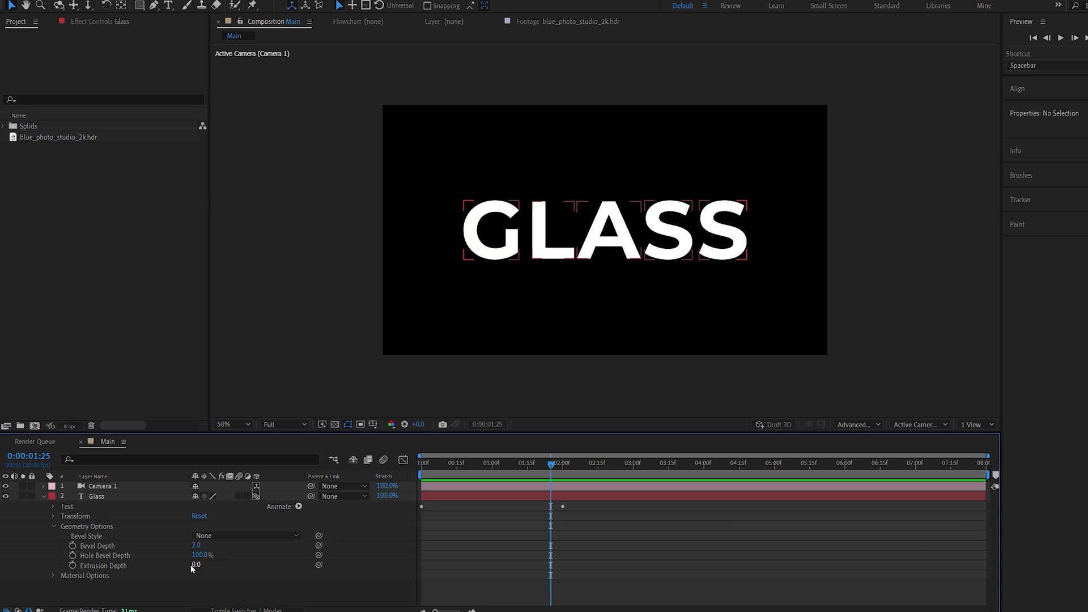
pyautogui.moveTo(194, 569); pyautogui.dragTo(257, 566)
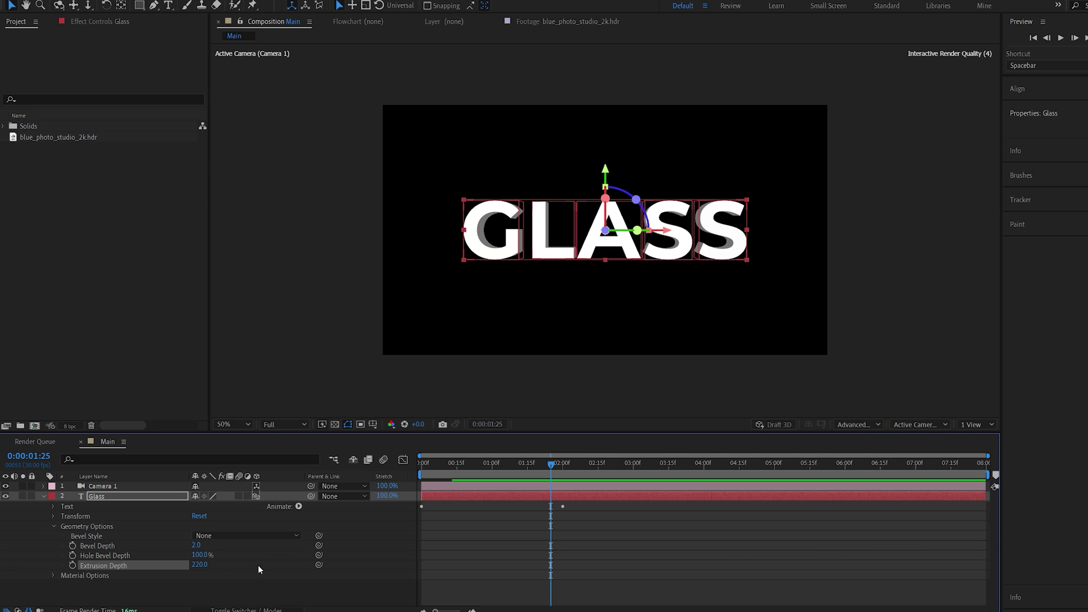
pyautogui.write('120')
pyautogui.click(228, 577)
pyautogui.press('.')
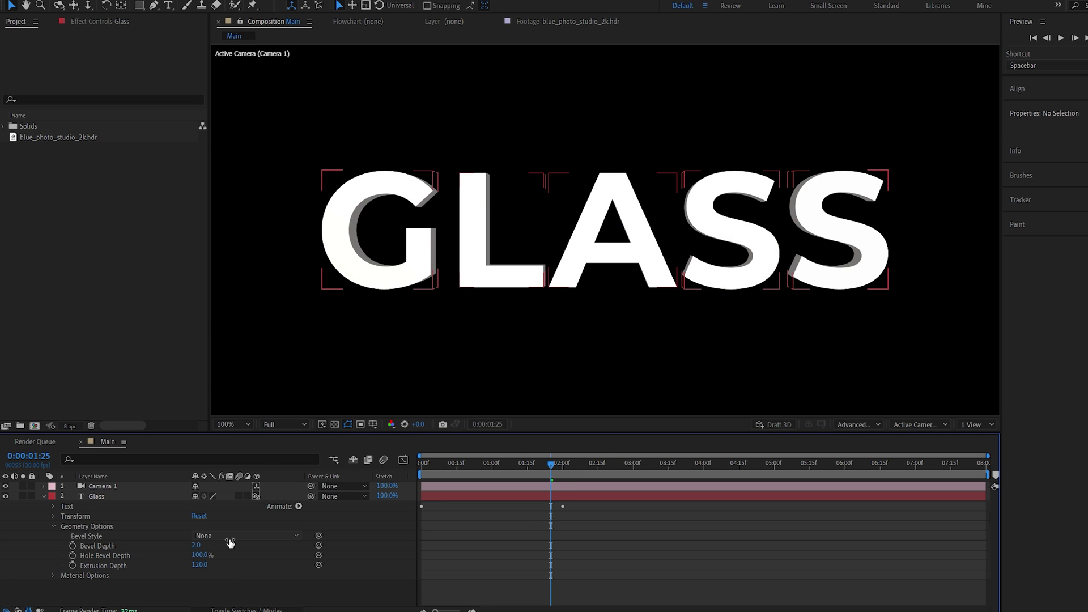
# Step: Give the letters a Convex bevel style with Bevel Depth 6
pyautogui.click(230, 541)
pyautogui.click(224, 580)
pyautogui.write('6')
pyautogui.click(244, 549)
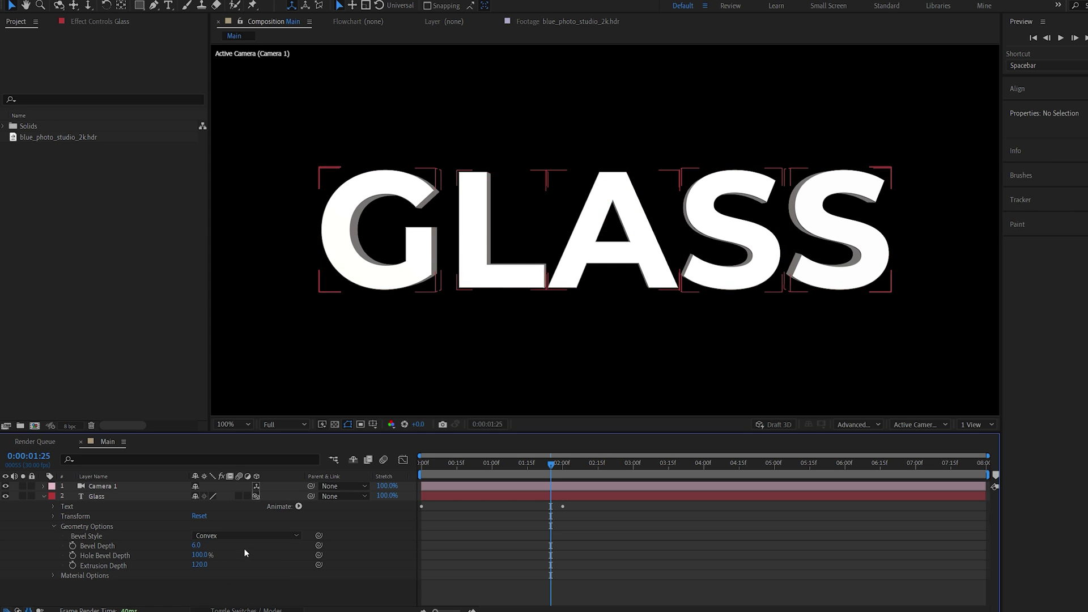
# Step: Set Material Options Specular Intensity and Specular Shininess to 100%, then collapse the layer
pyautogui.click(52, 526)
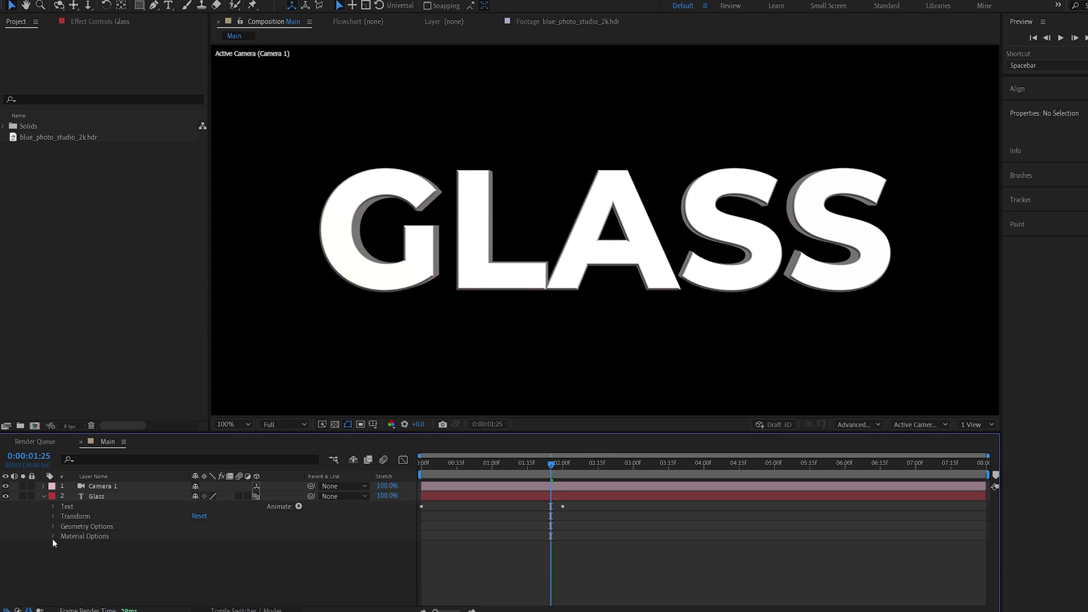
pyautogui.click(53, 536)
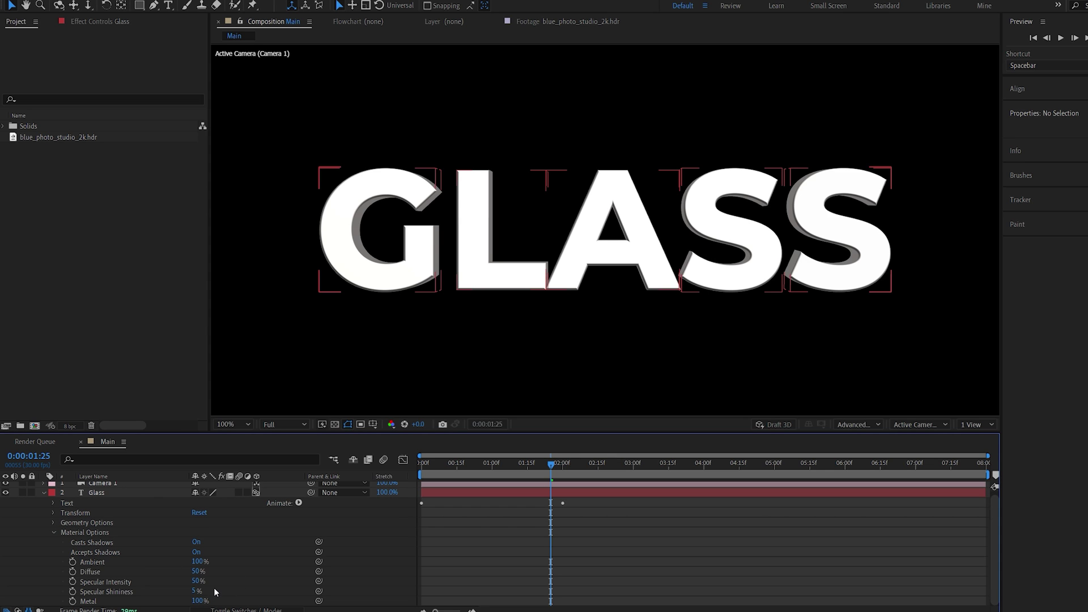
pyautogui.click(196, 581)
pyautogui.write('100')
pyautogui.press('Return')
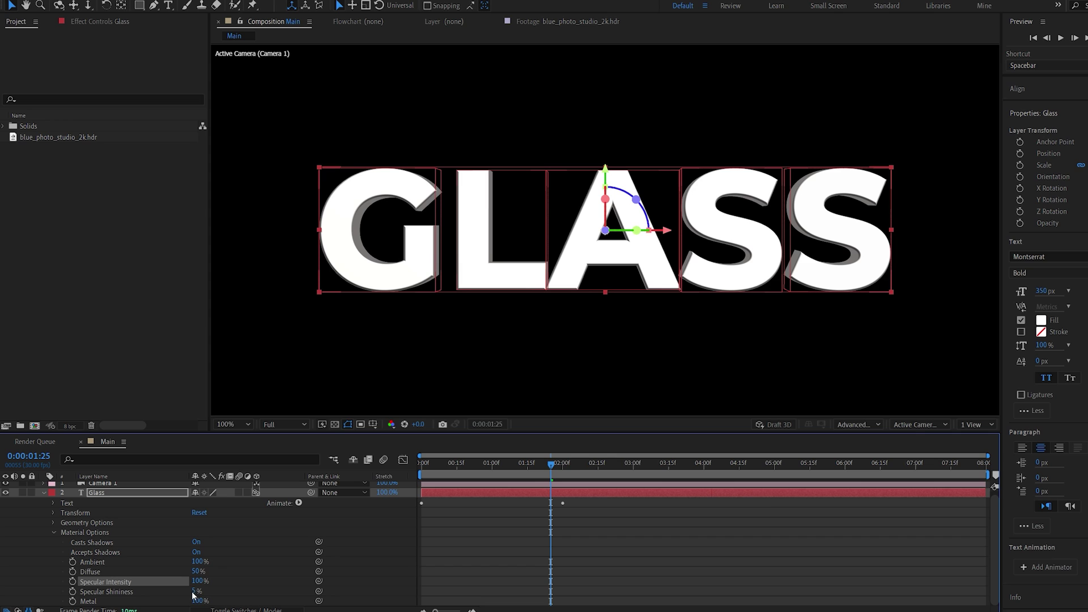
pyautogui.click(193, 592)
pyautogui.write('100')
pyautogui.press('Return')
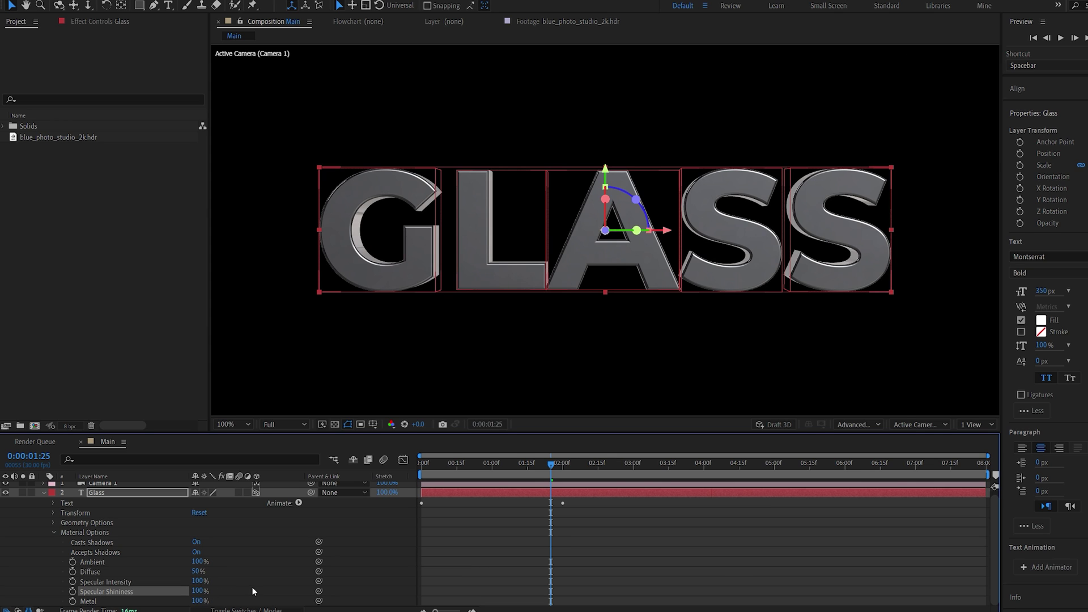
pyautogui.click(252, 588)
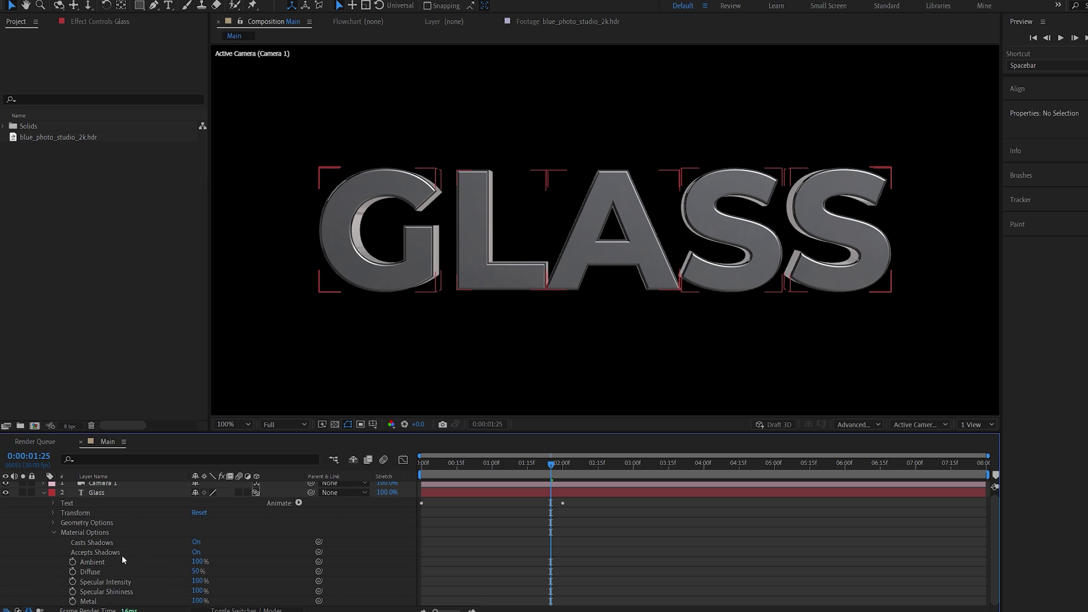
pyautogui.click(40, 493)
pyautogui.moveTo(539, 469)
pyautogui.mouseDown()
pyautogui.moveTo(454, 472)
pyautogui.moveTo(558, 475)
pyautogui.mouseUp()
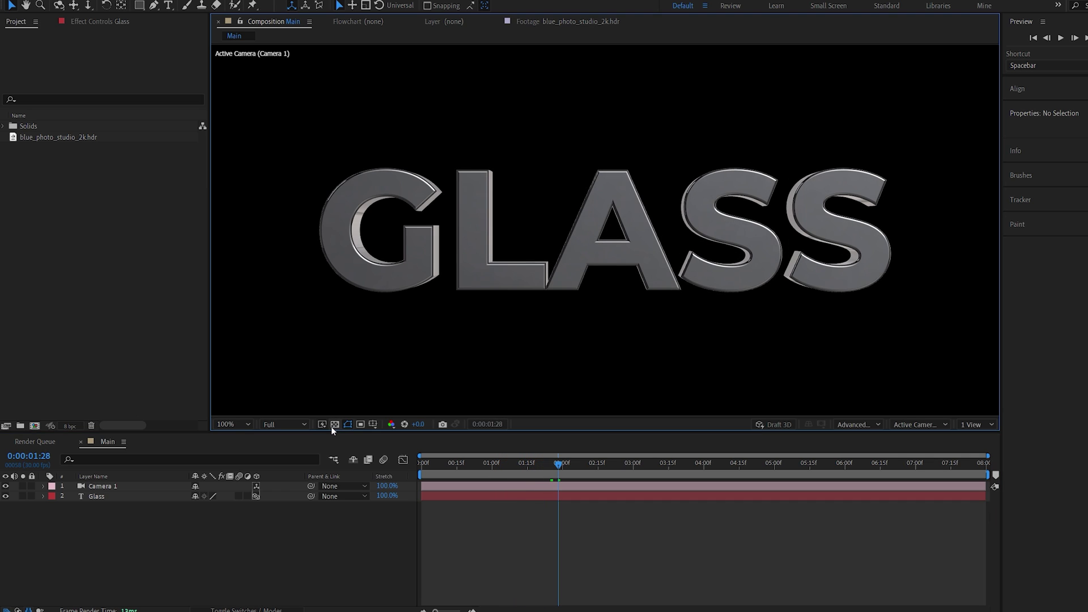
# Step: Select all the GLASS text and add a Front Color Opacity animator
pyautogui.click(168, 5)
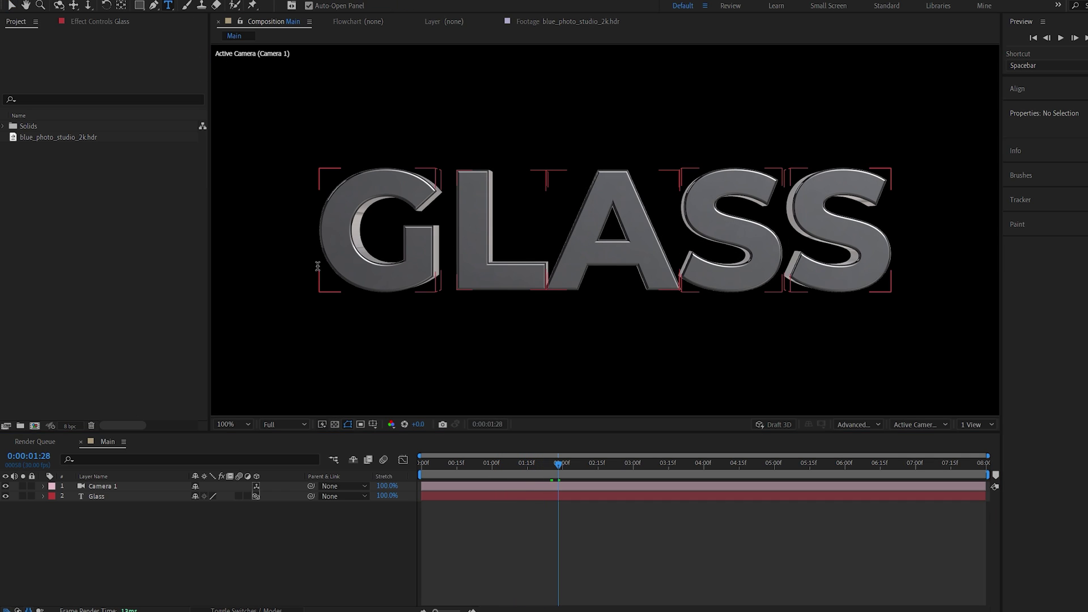
pyautogui.click(339, 261)
pyautogui.hotkey('ctrl', 'a')
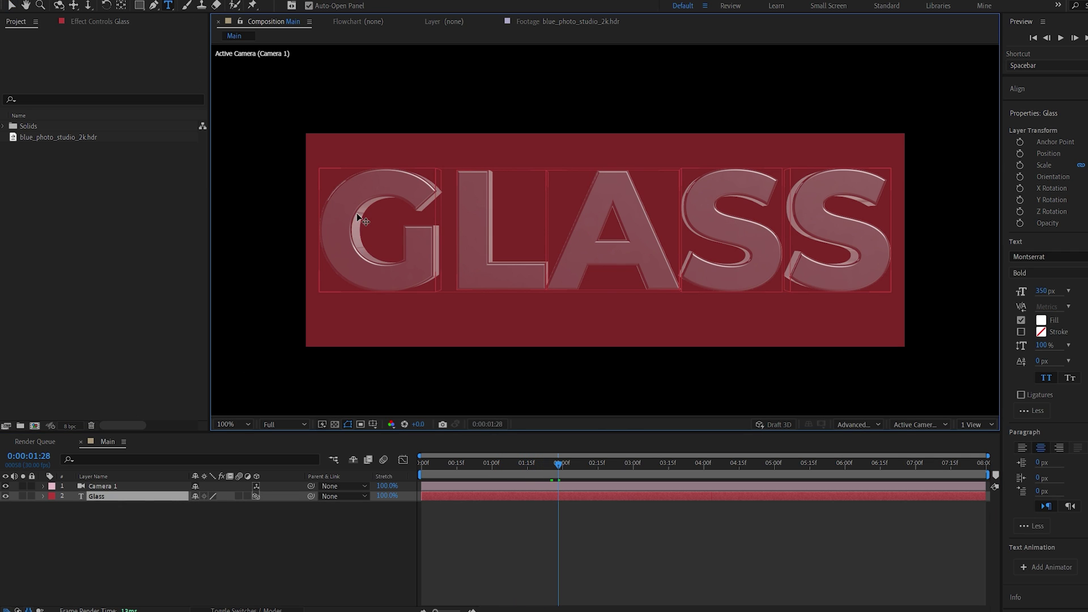
pyautogui.rightClick(358, 213)
pyautogui.moveTo(452, 313)
pyautogui.moveTo(560, 405)
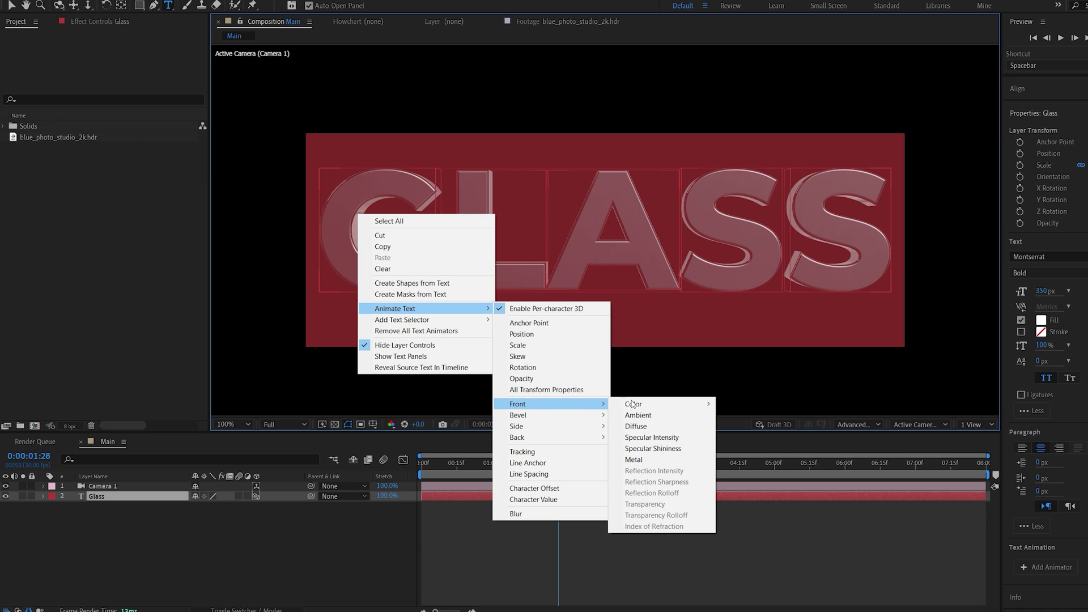
pyautogui.moveTo(633, 405)
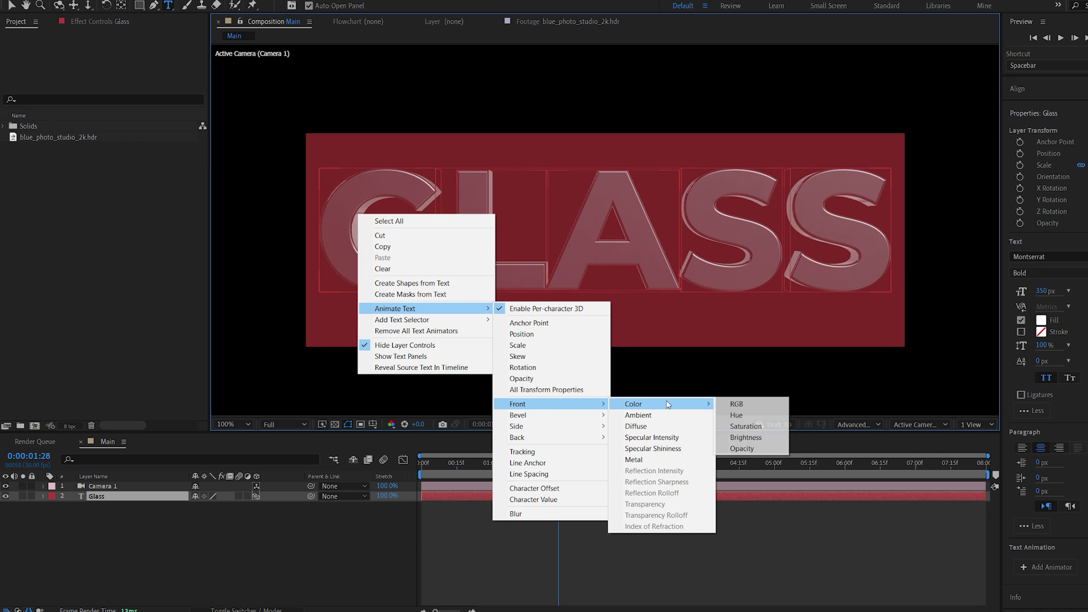
pyautogui.click(750, 449)
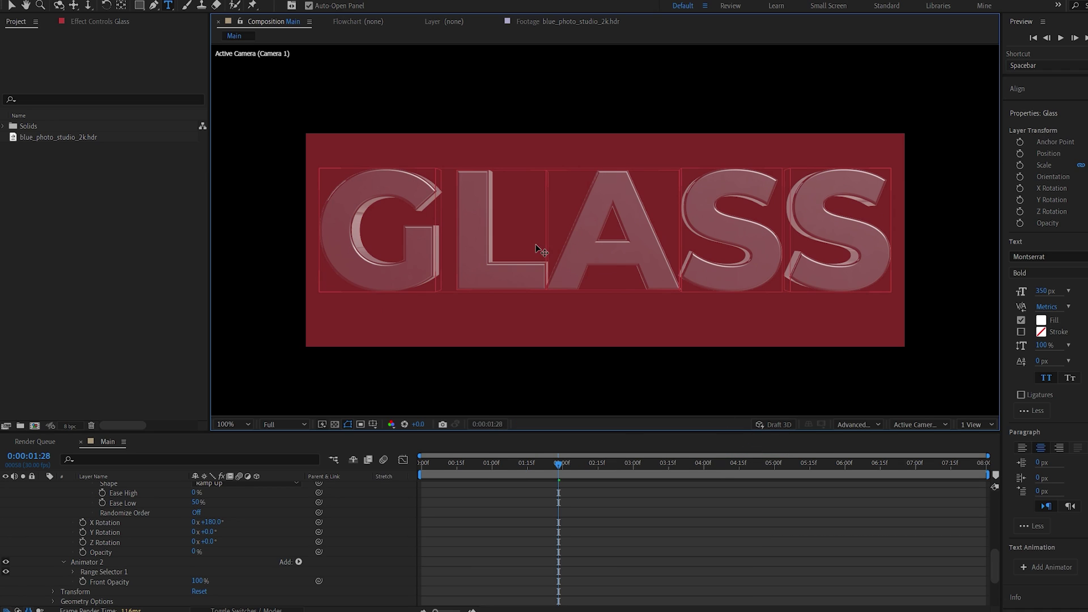
# Step: Add a Back Color Opacity animator to the GLASS text as well
pyautogui.rightClick(537, 250)
pyautogui.moveTo(598, 341)
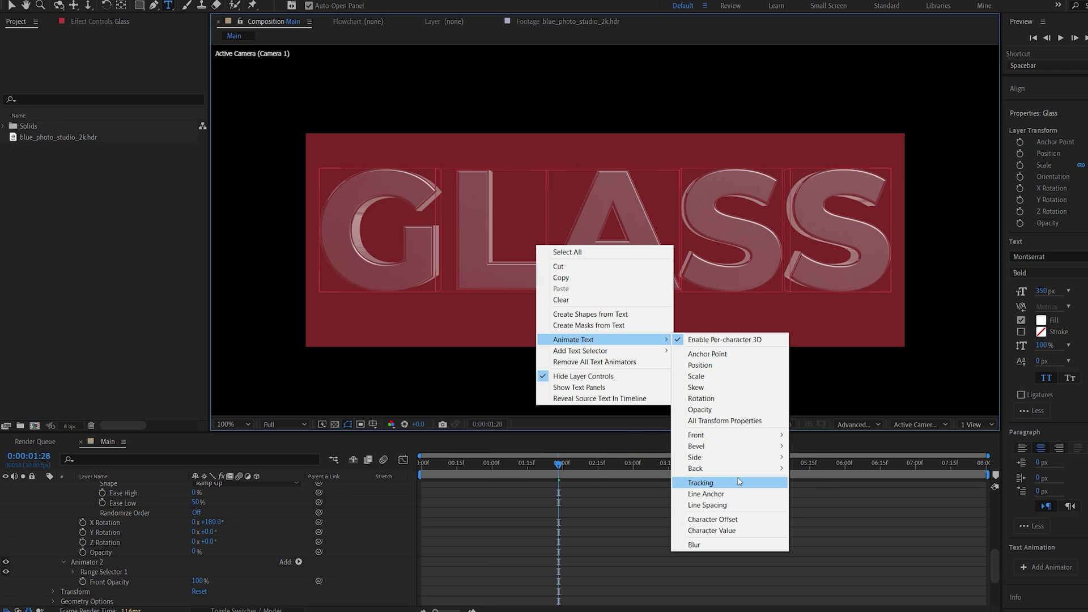
pyautogui.moveTo(728, 470)
pyautogui.moveTo(870, 471)
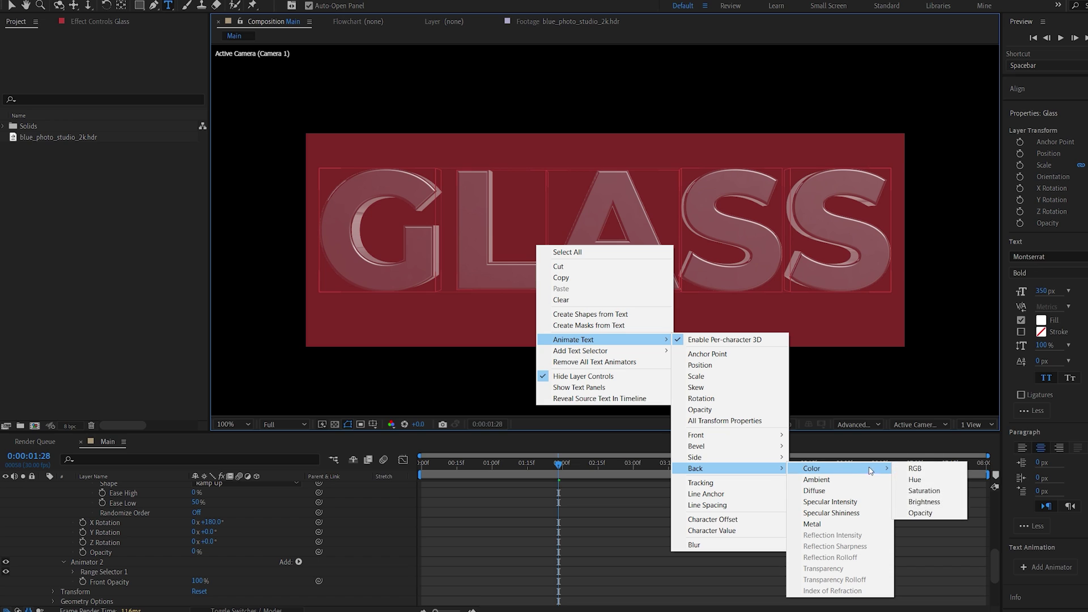
pyautogui.click(936, 515)
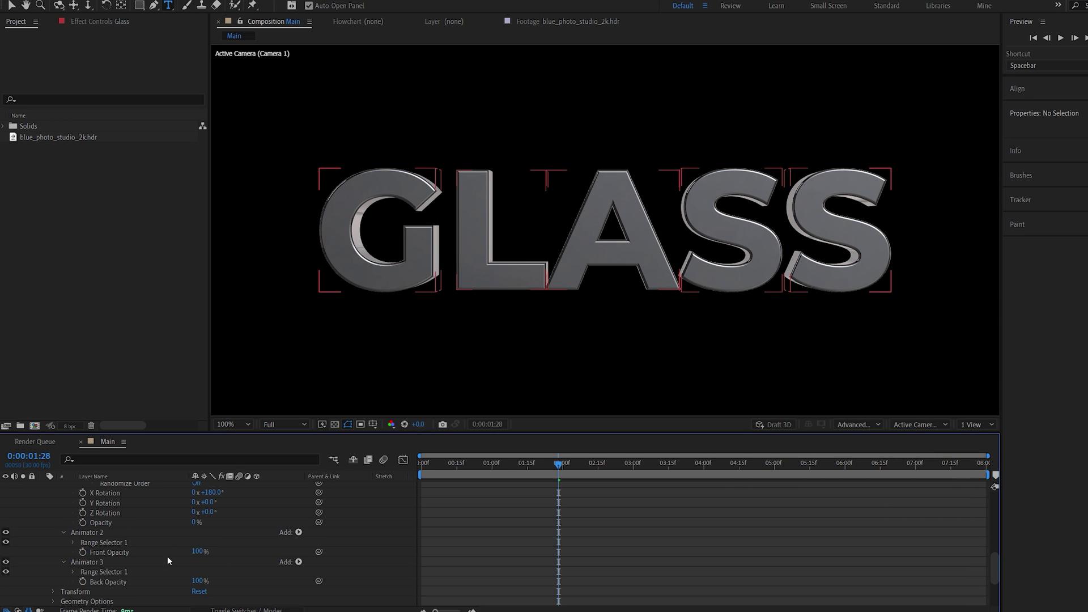
# Step: Set both Front Opacity and Back Opacity to 30%
pyautogui.click(197, 555)
pyautogui.write('30')
pyautogui.click(200, 580)
pyautogui.write('30')
pyautogui.press('Return')
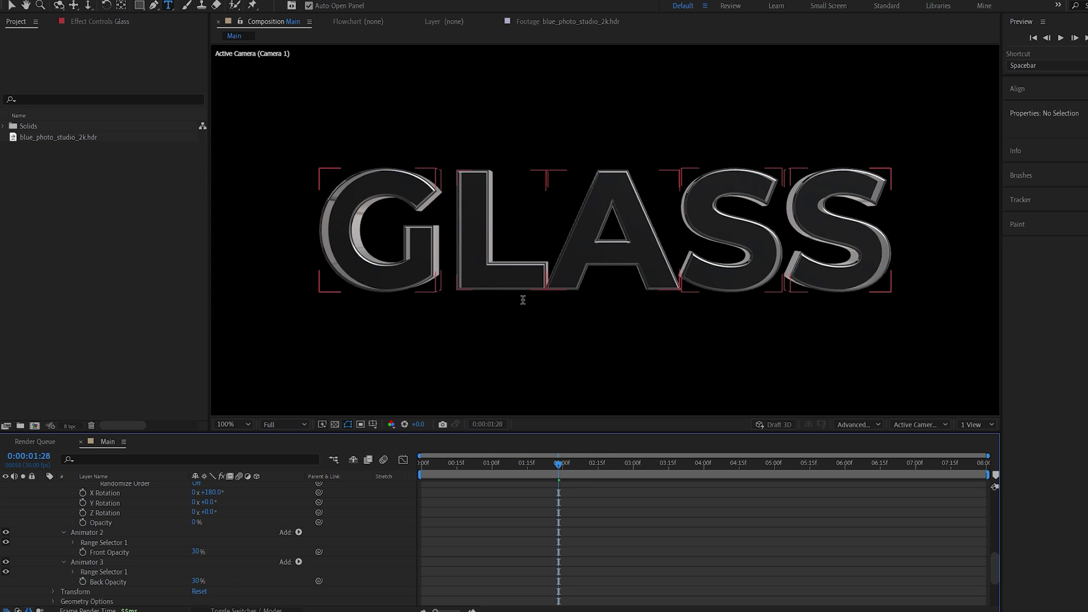
# Step: Scrub the preview, collapse the Glass layer, and open the blue_photo_studio_2k.hdr footage
pyautogui.moveTo(561, 466)
pyautogui.mouseDown()
pyautogui.moveTo(487, 477)
pyautogui.moveTo(604, 468)
pyautogui.moveTo(552, 471)
pyautogui.moveTo(580, 469)
pyautogui.mouseUp()
pyautogui.click(466, 515)
pyautogui.press('u')
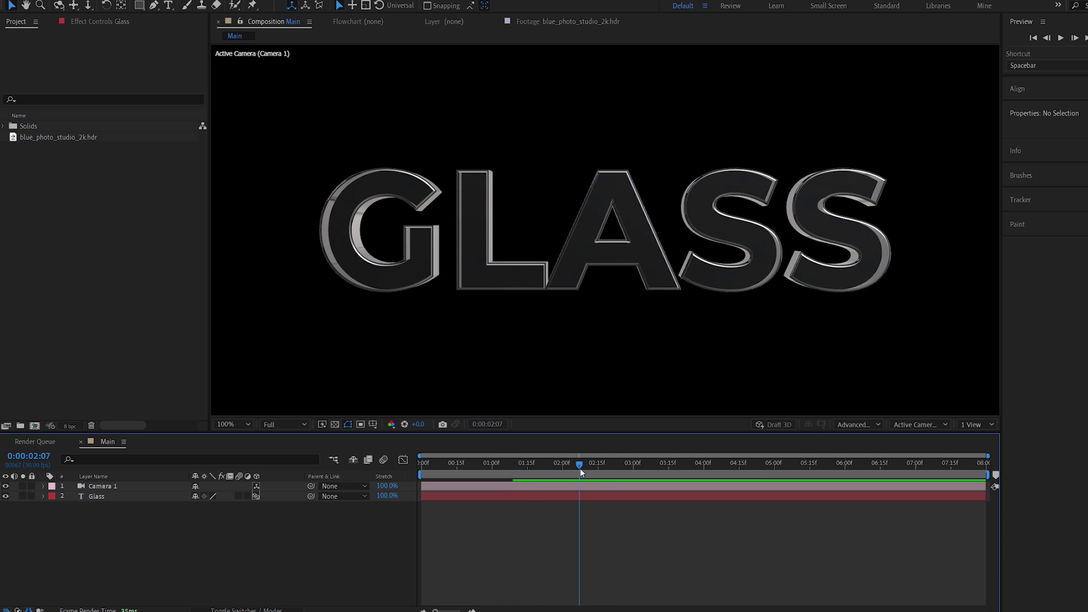
pyautogui.doubleClick(52, 137)
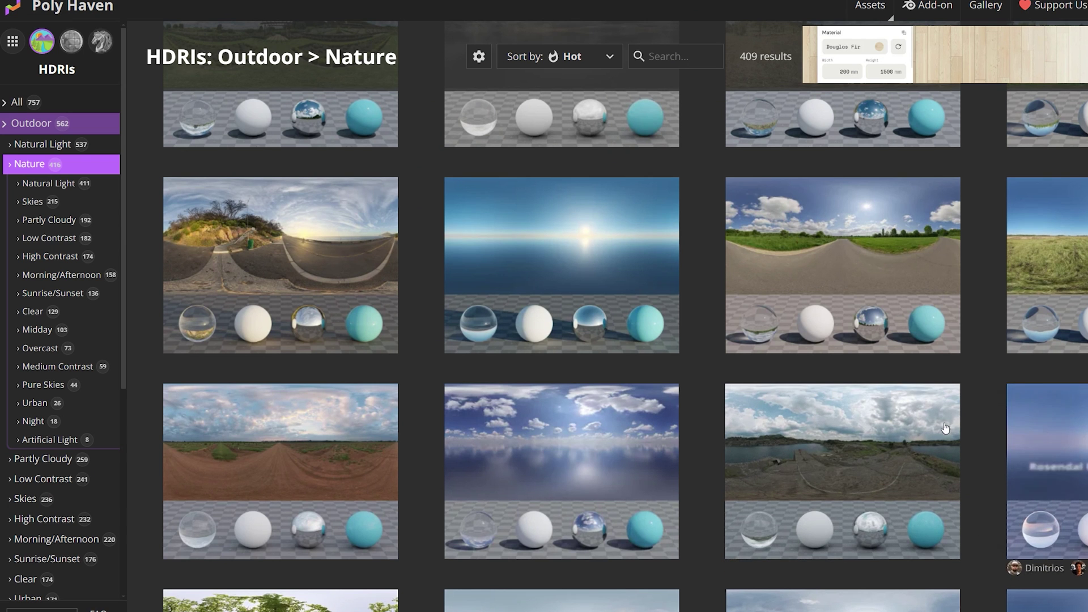
# Step: Scroll down the Poly Haven Outdoor > Nature HDRI grid
pyautogui.scroll(-10, 739, 412)
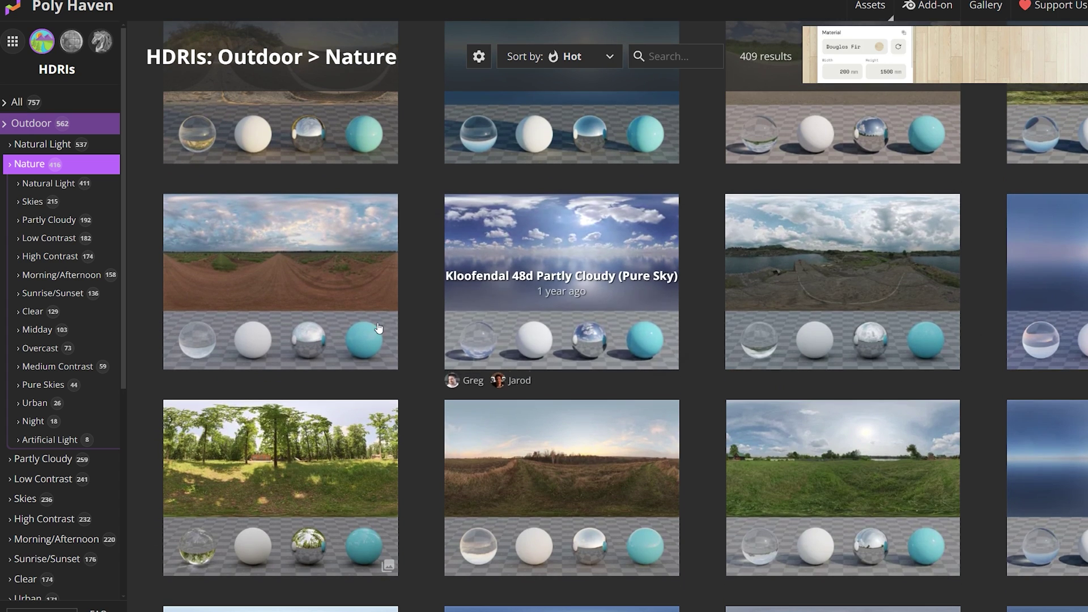
pyautogui.scroll(-1, 1050, 462)
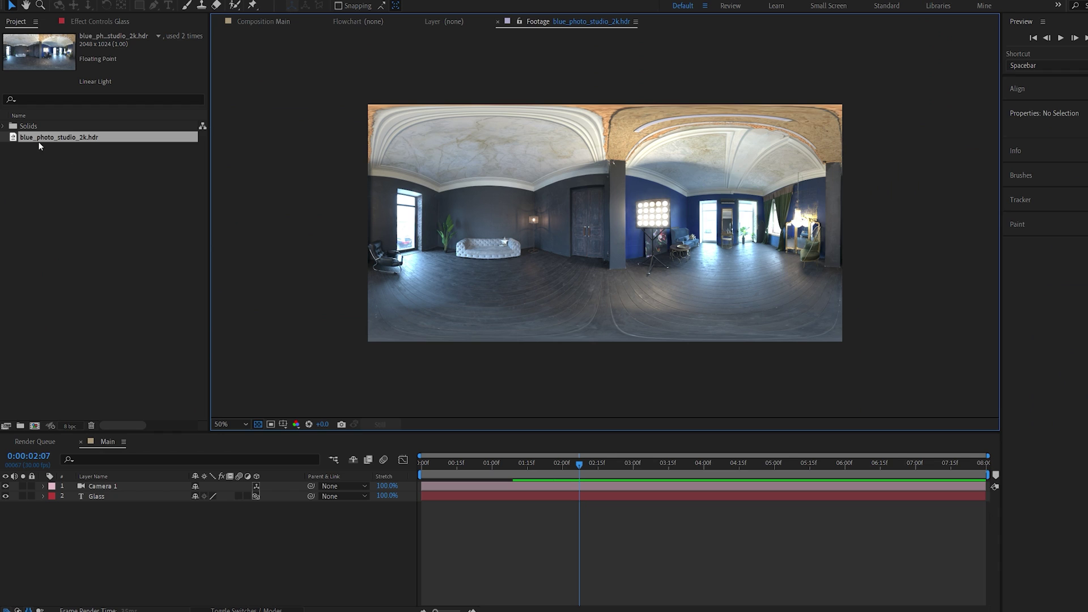
# Step: Place the HDRI footage below the Glass layer and hide it
pyautogui.moveTo(52, 144); pyautogui.dragTo(191, 520)
pyautogui.click(5, 506)
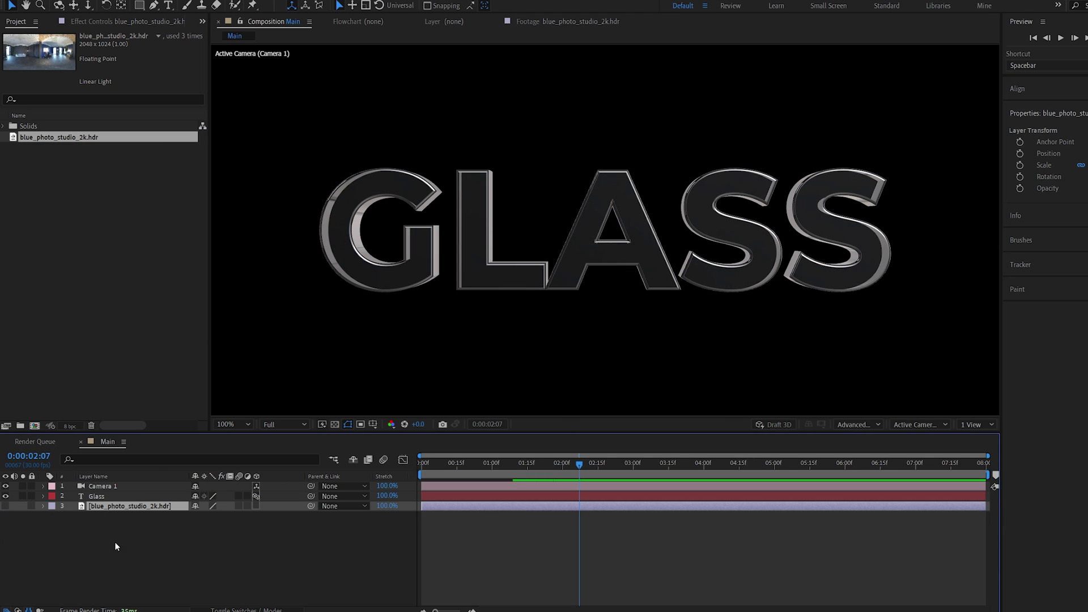
pyautogui.click(197, 529)
# Step: Add a new environment light to the composition
pyautogui.rightClick(199, 525)
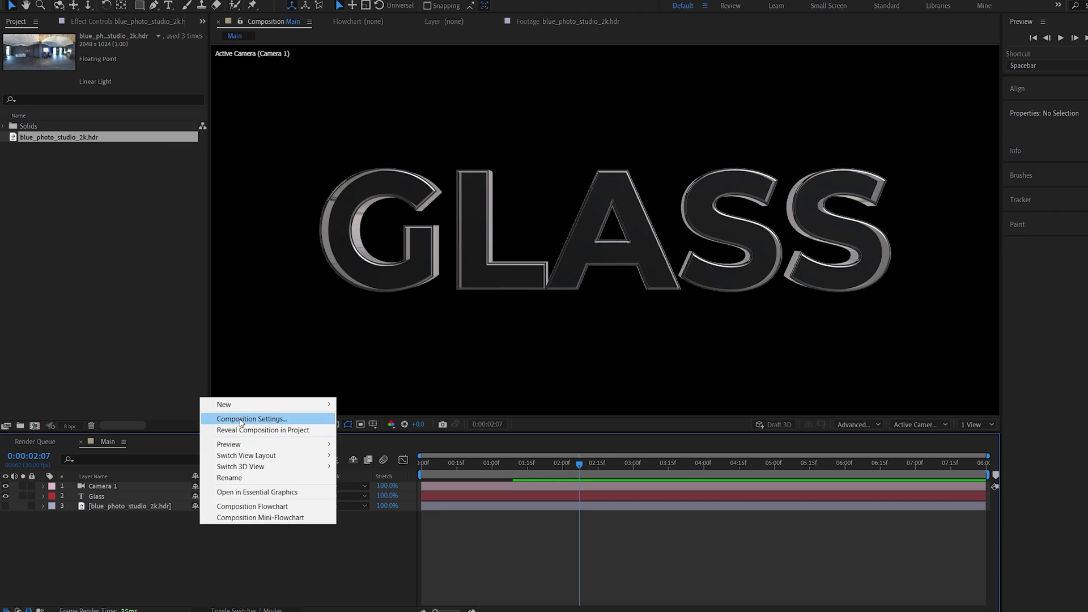
pyautogui.moveTo(272, 404)
pyautogui.click(399, 441)
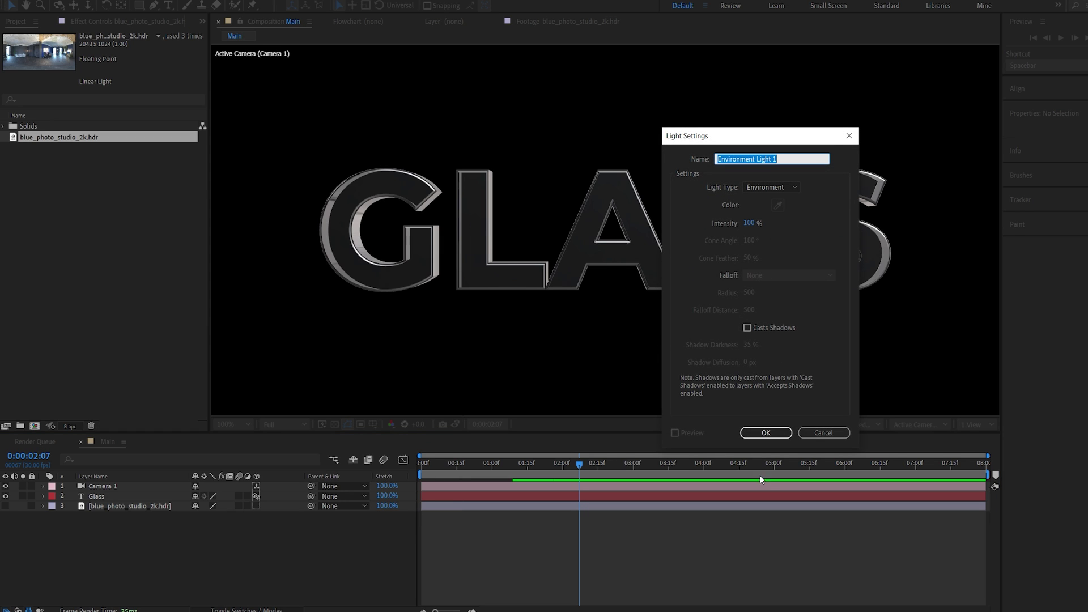
pyautogui.click(767, 437)
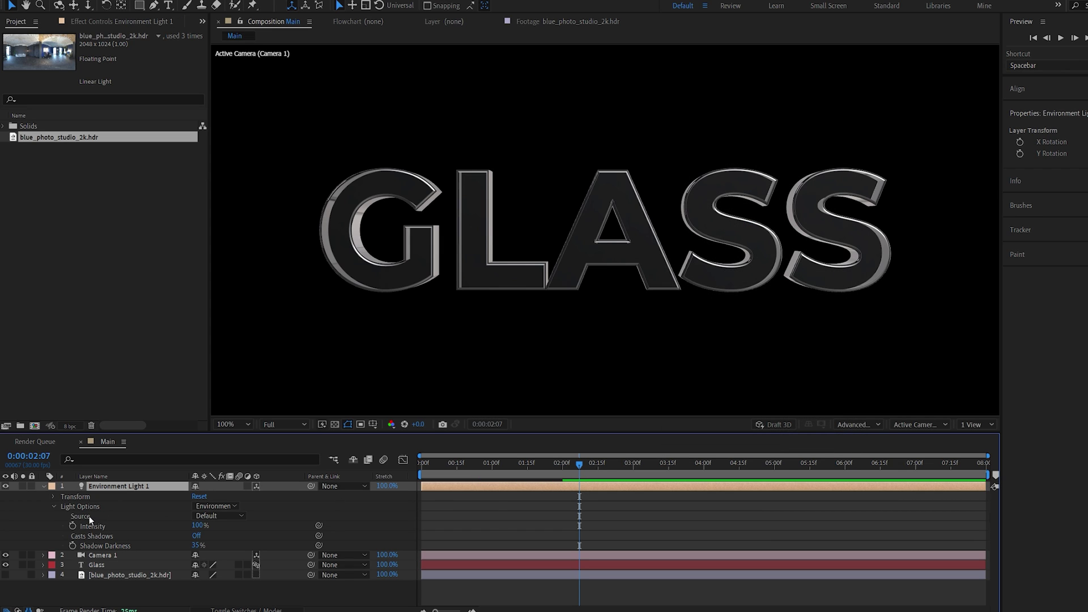
# Step: Set the light's source to blue_photo_studio_2k.hdr and scrub back to preview the reflections
pyautogui.click(216, 517)
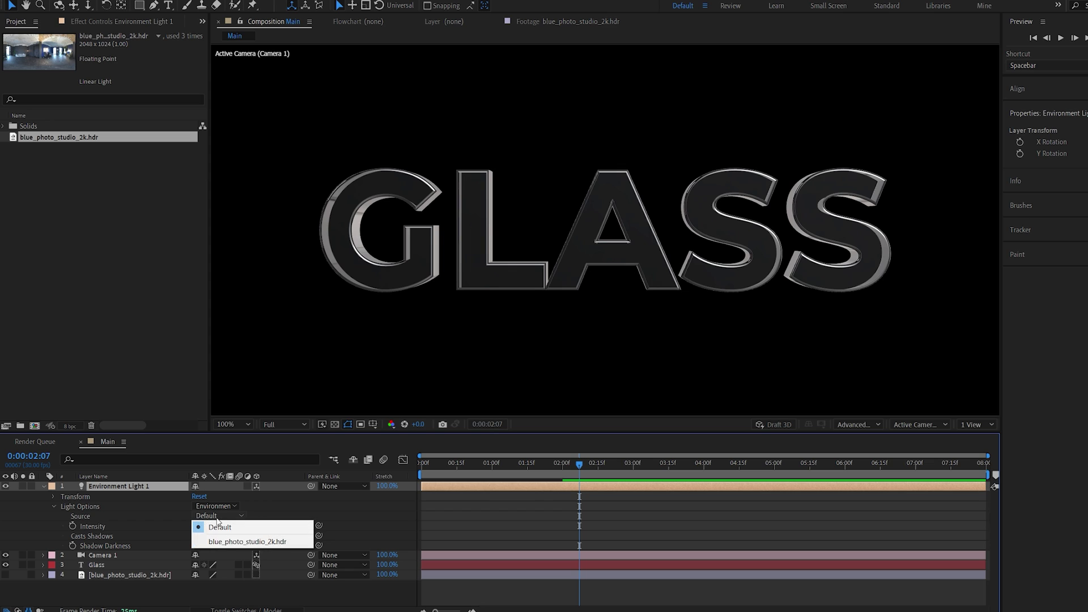
pyautogui.click(253, 542)
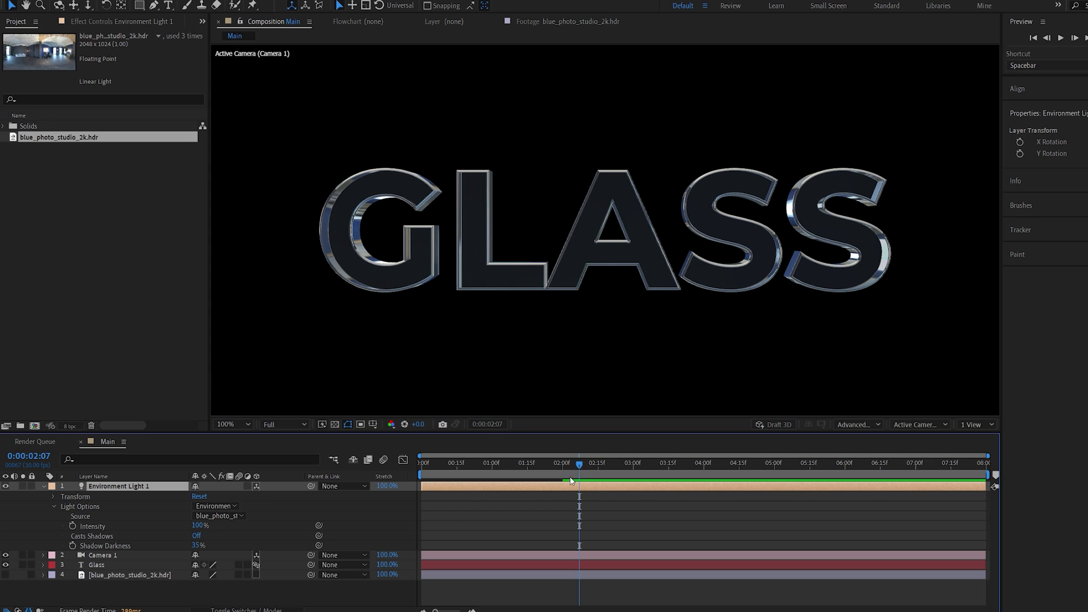
pyautogui.moveTo(565, 463); pyautogui.dragTo(538, 476)
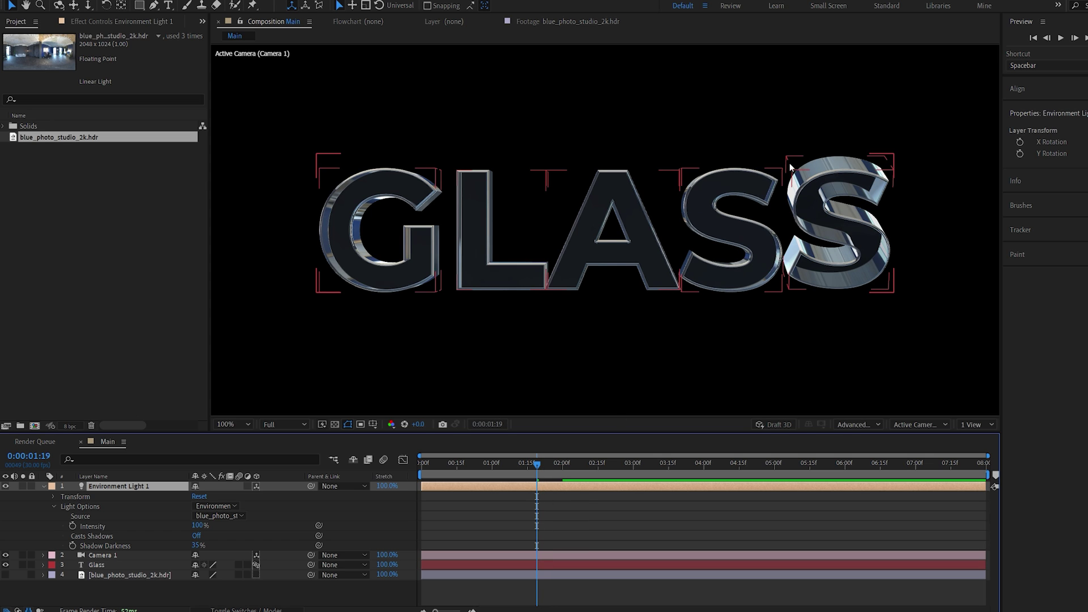
pyautogui.moveTo(532, 466); pyautogui.dragTo(485, 482)
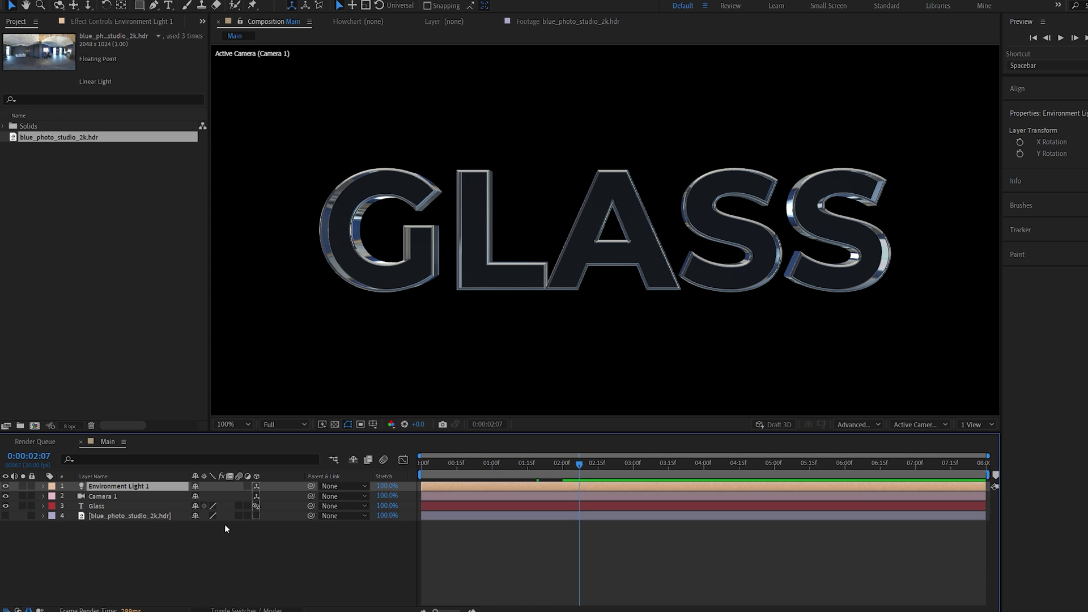
# Step: Set the light's X and Y rotation to 0° with starting keyframes at the first frame
pyautogui.press('r')
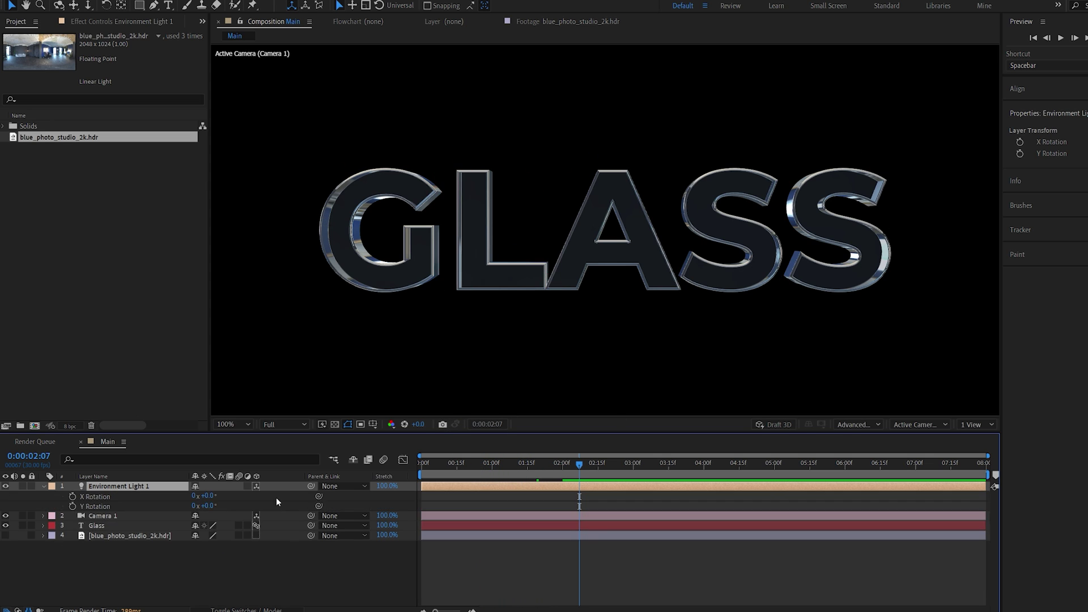
pyautogui.moveTo(207, 496); pyautogui.dragTo(215, 496)
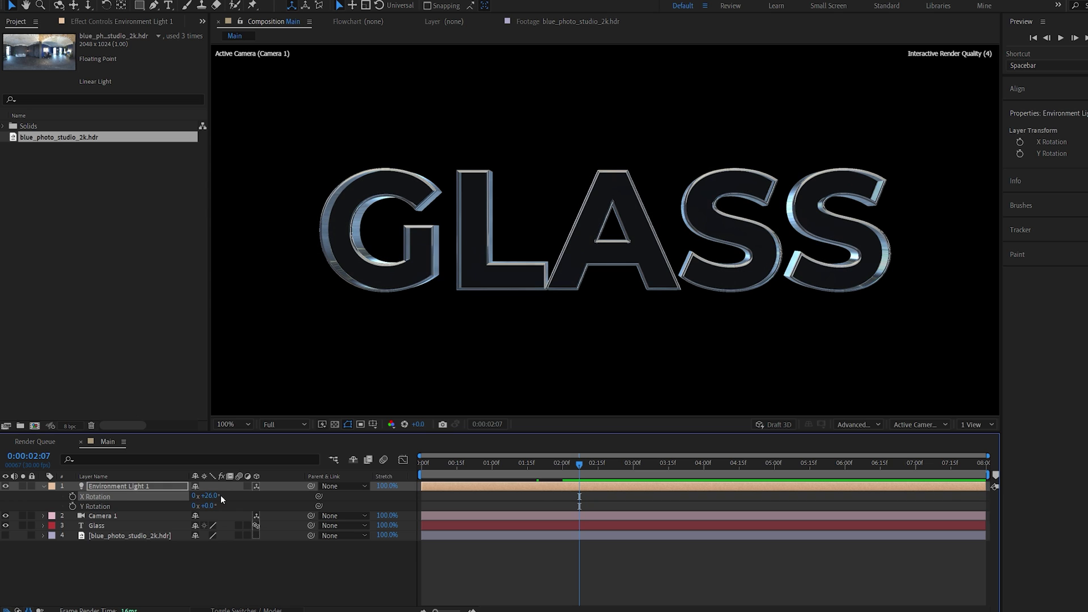
pyautogui.moveTo(220, 495); pyautogui.dragTo(199, 505)
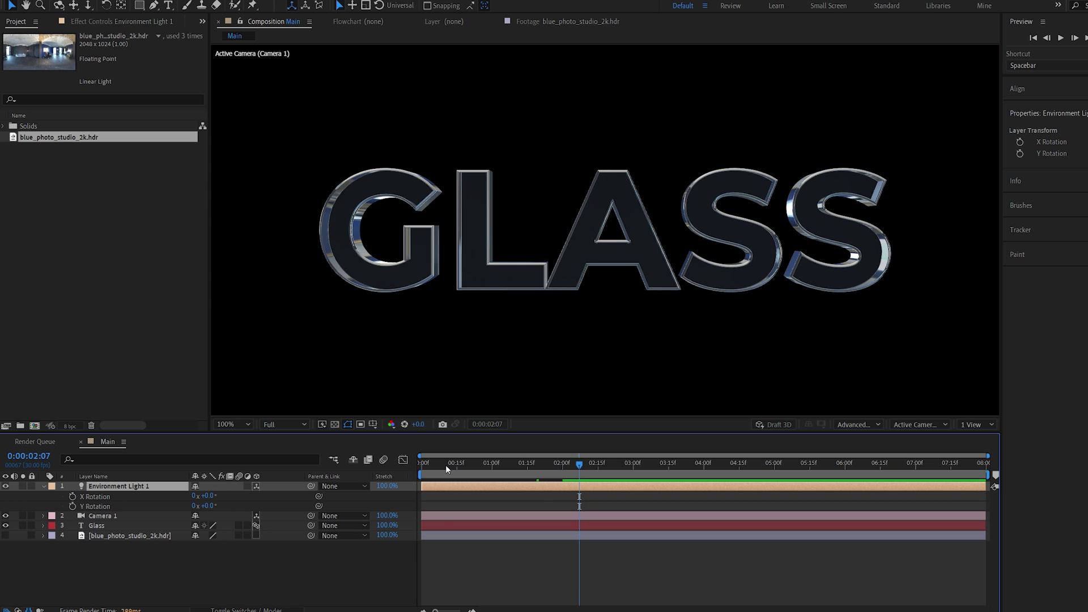
pyautogui.moveTo(446, 465); pyautogui.dragTo(400, 469)
pyautogui.click(73, 506)
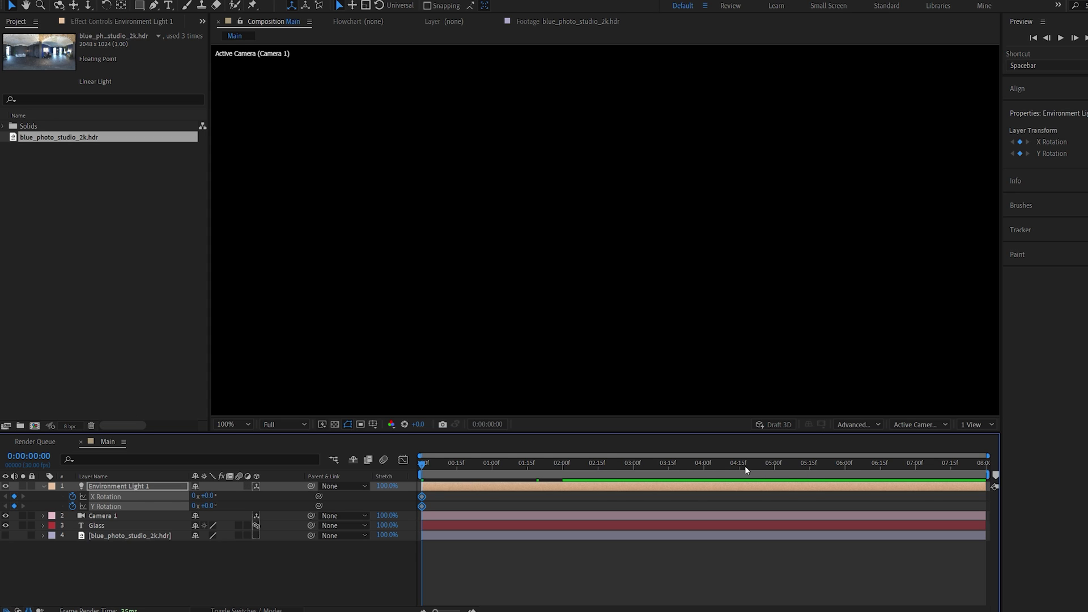
# Step: At 4:29, set the rotations to 5° and end the work area there
pyautogui.click(772, 467)
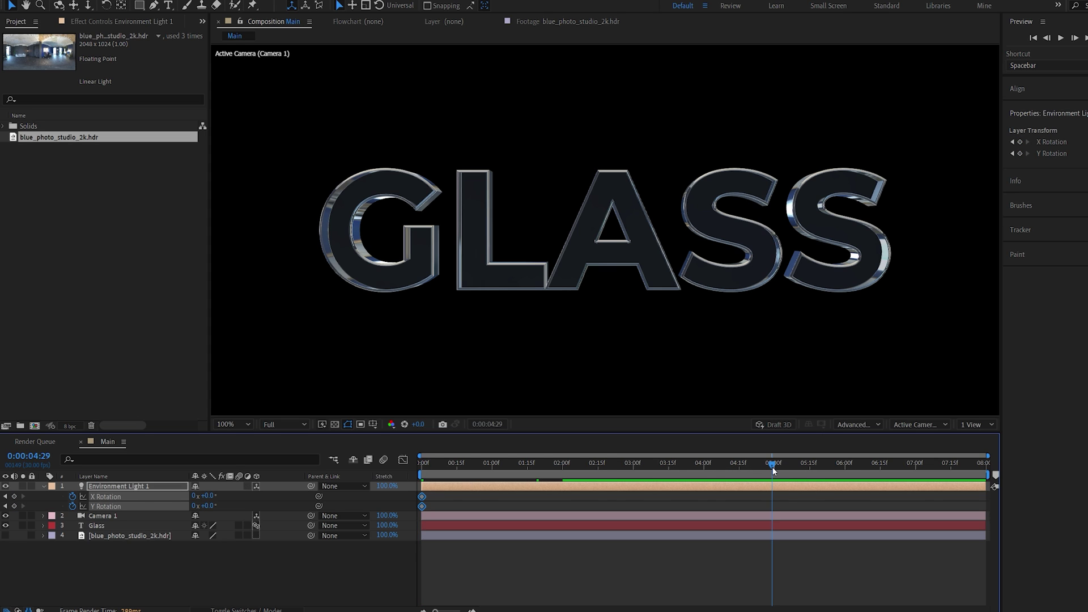
pyautogui.click(211, 497)
pyautogui.write('5')
pyautogui.press('Return')
pyautogui.click(252, 502)
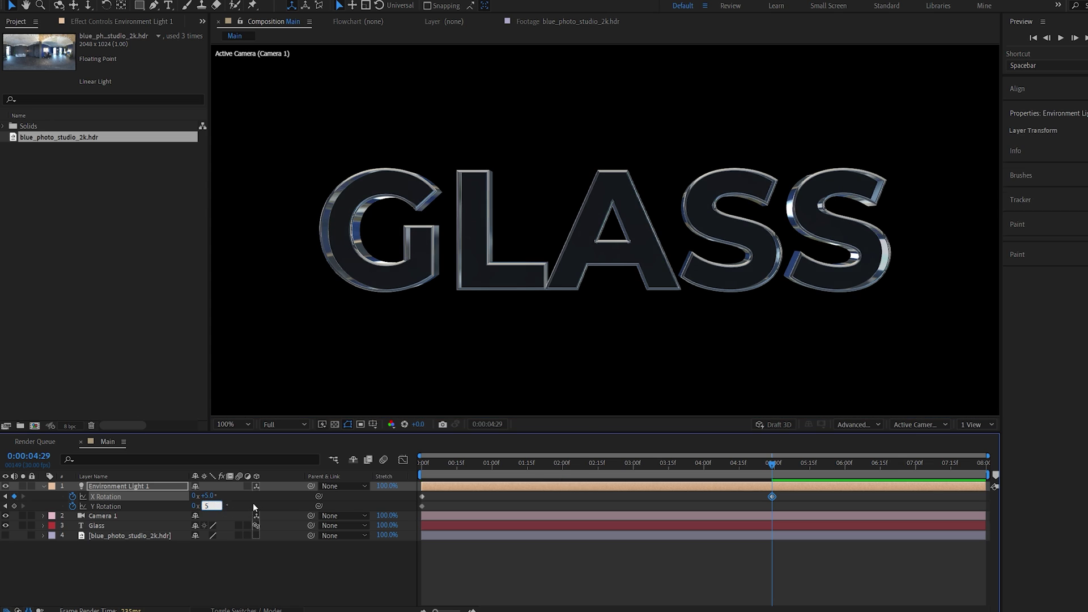
pyautogui.press('n')
pyautogui.moveTo(706, 464); pyautogui.dragTo(550, 468)
# Step: Keyframe Camera 1's position at 0:00, then move its Z from -3850.3 to -3671.3 at 4:29
pyautogui.press('Home')
pyautogui.click(102, 516)
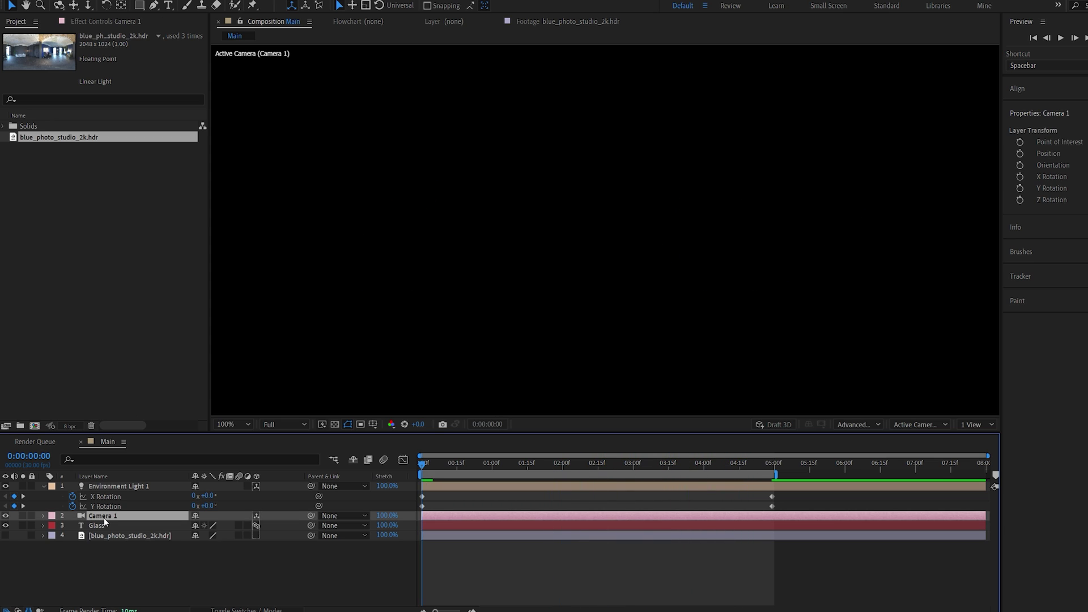
pyautogui.press('p')
pyautogui.click(73, 526)
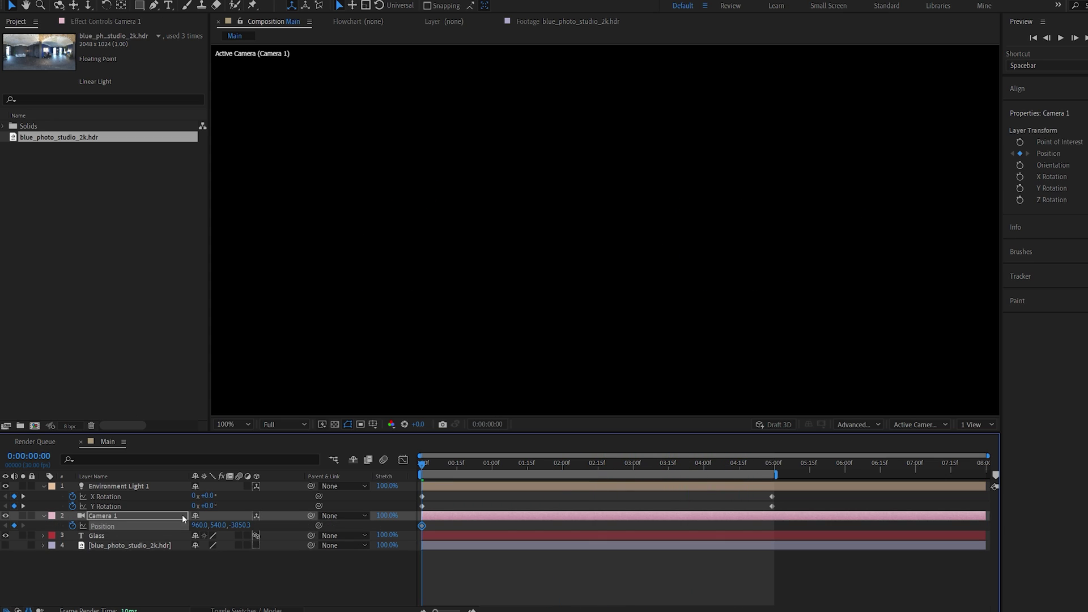
pyautogui.click(772, 462)
pyautogui.moveTo(243, 526); pyautogui.dragTo(339, 517)
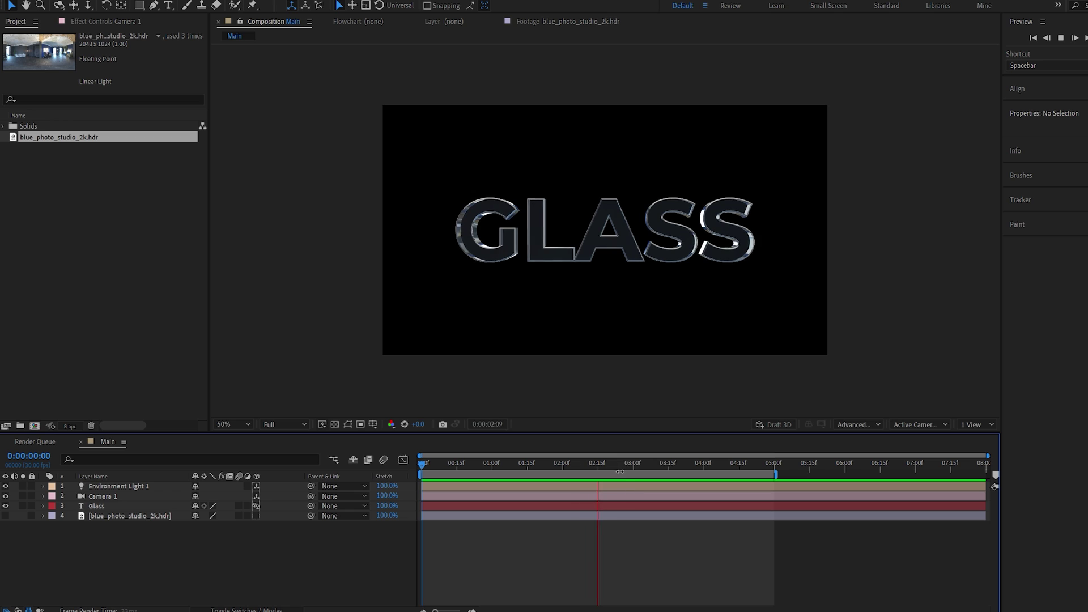
# Step: Duplicate the light, camera, Glass and HDRI layers and precompose the copies as 'Glow'
pyautogui.click(633, 464)
pyautogui.click(113, 507)
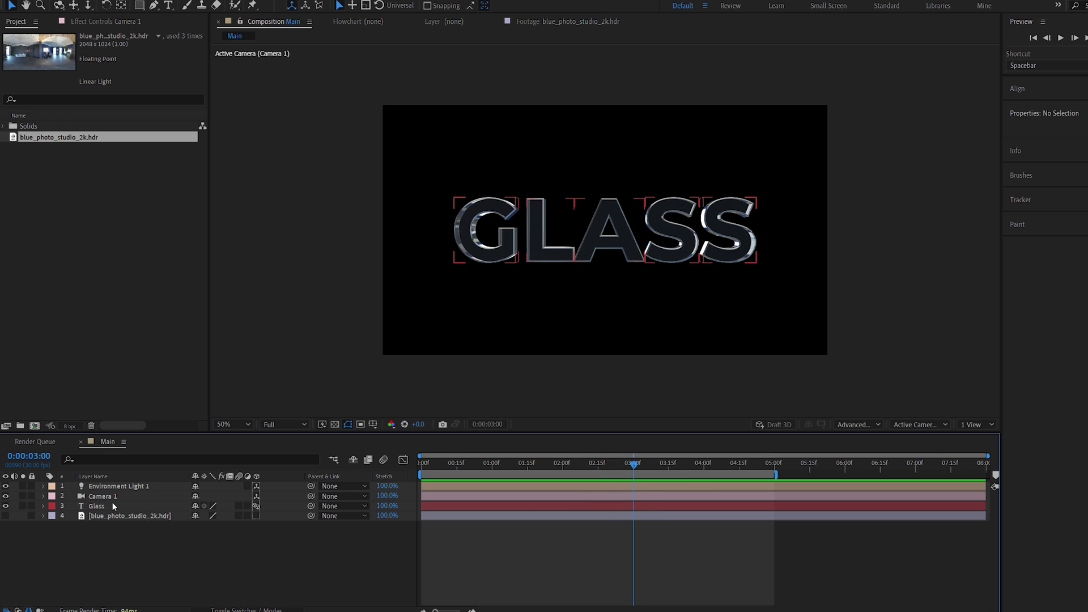
pyautogui.click(99, 505)
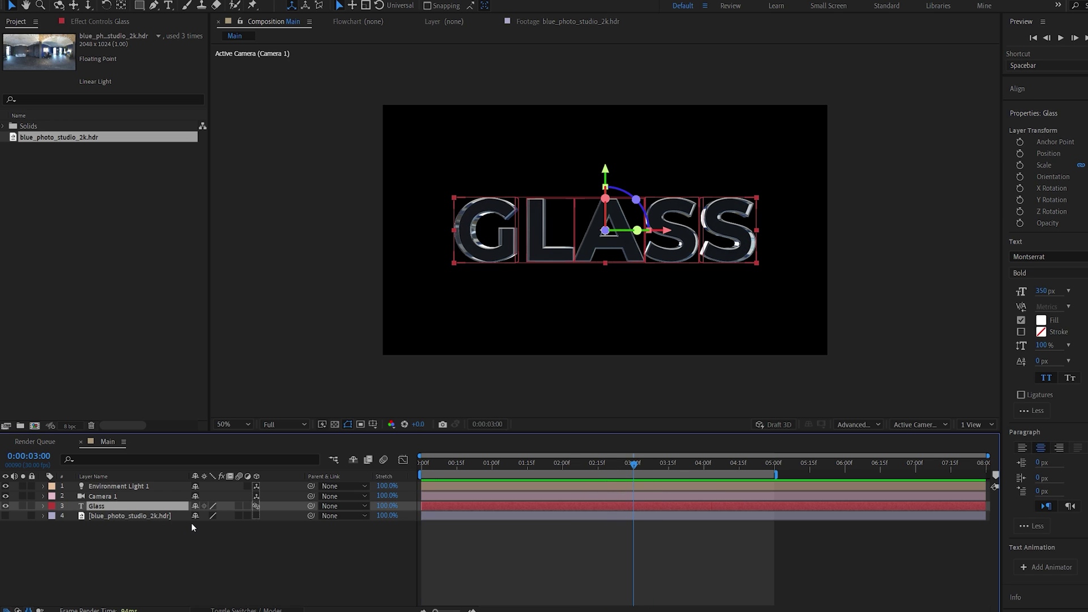
pyautogui.hotkey('ctrl', 'a')
pyautogui.hotkey('ctrl', 'd')
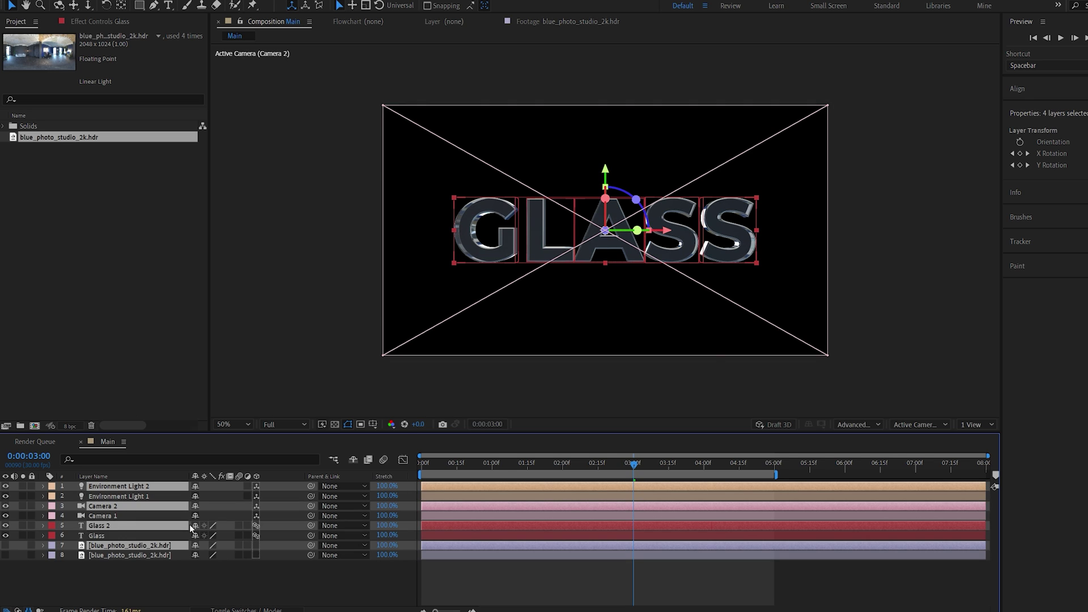
pyautogui.hotkey('ctrl', 'shift', 'c')
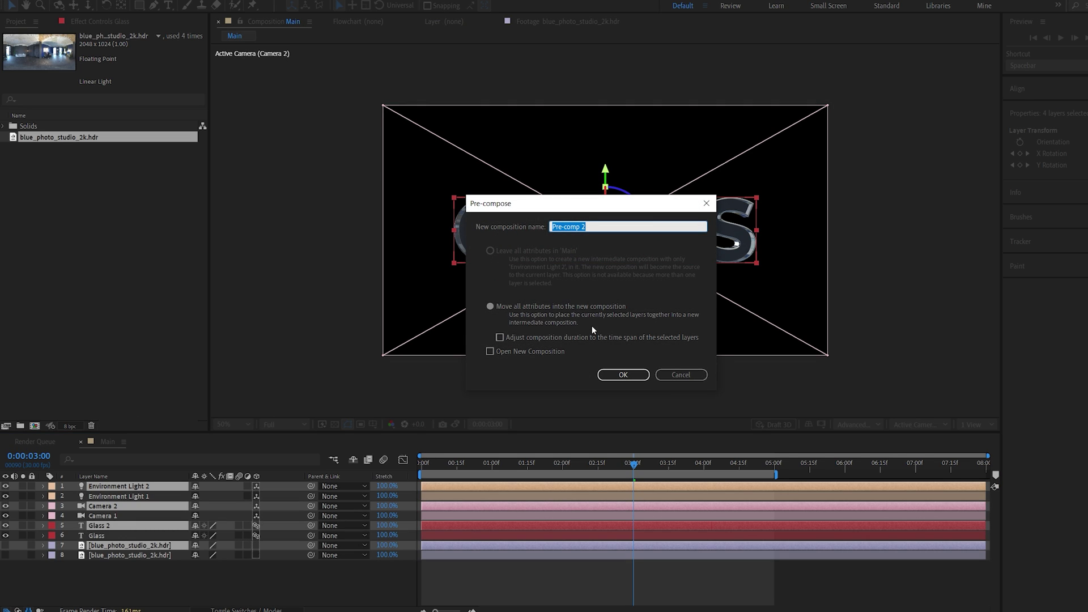
pyautogui.write('Glow')
pyautogui.press('Return')
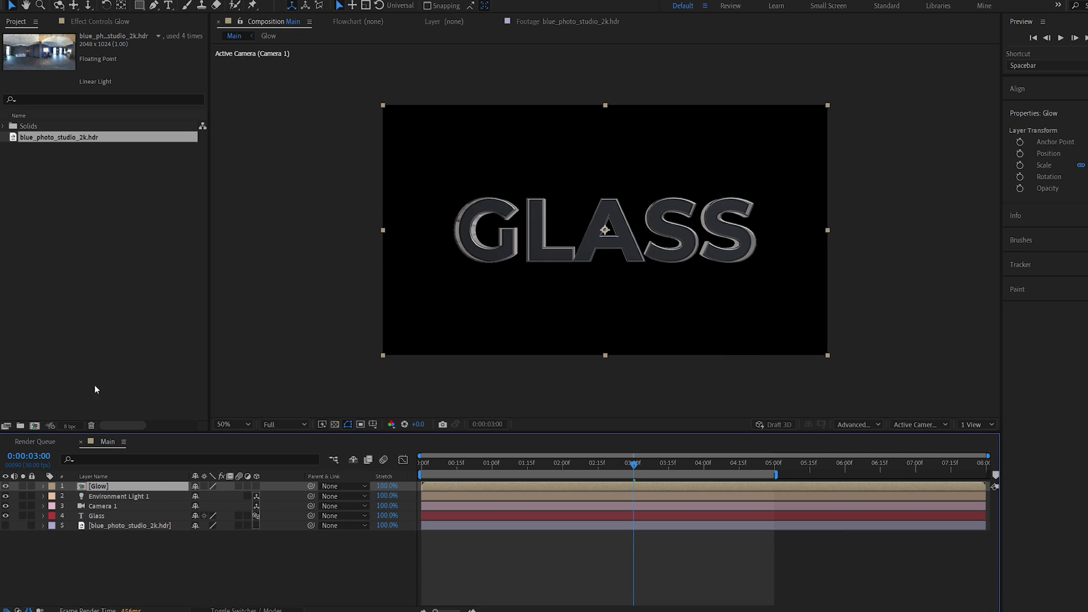
# Step: Inside Glow, set Environment Light 2's intensity to 10%, then go back to Main
pyautogui.doubleClick(103, 488)
pyautogui.click(121, 487)
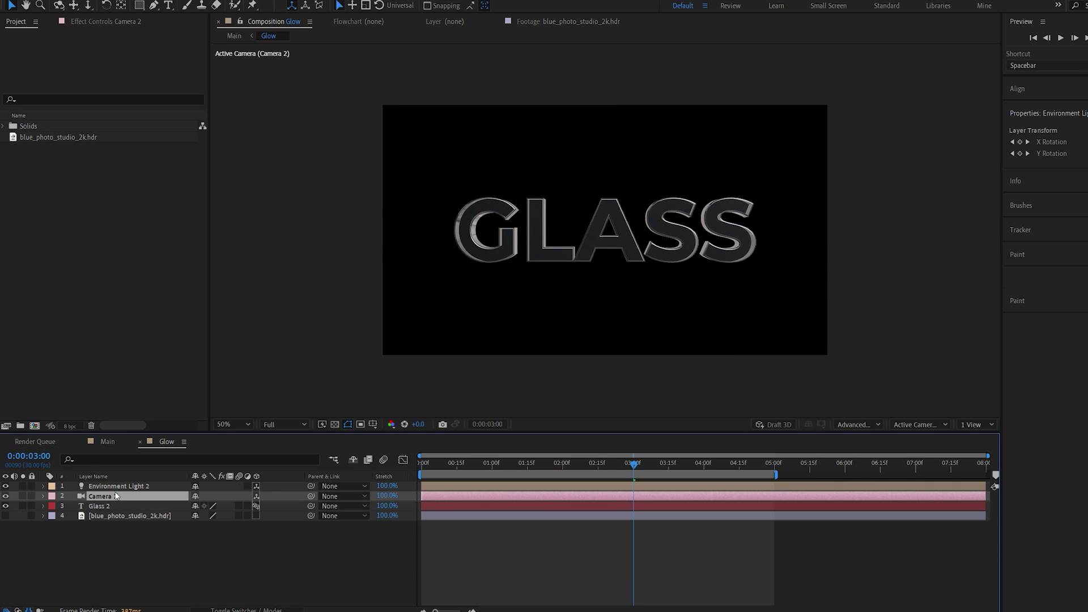
pyautogui.press('t')
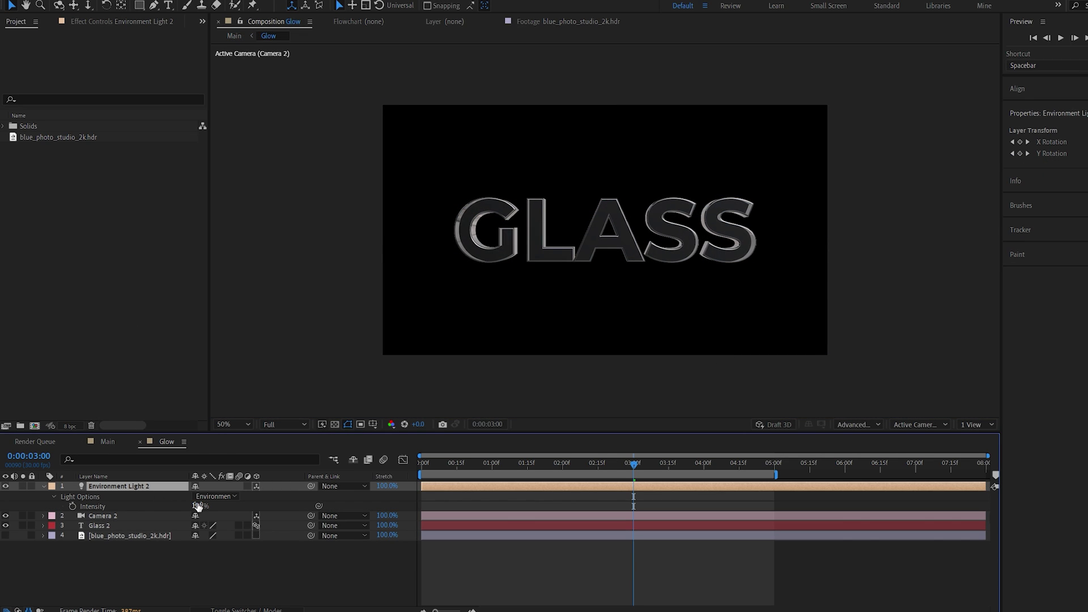
pyautogui.click(201, 508)
pyautogui.write('10')
pyautogui.click(208, 558)
pyautogui.press('/')
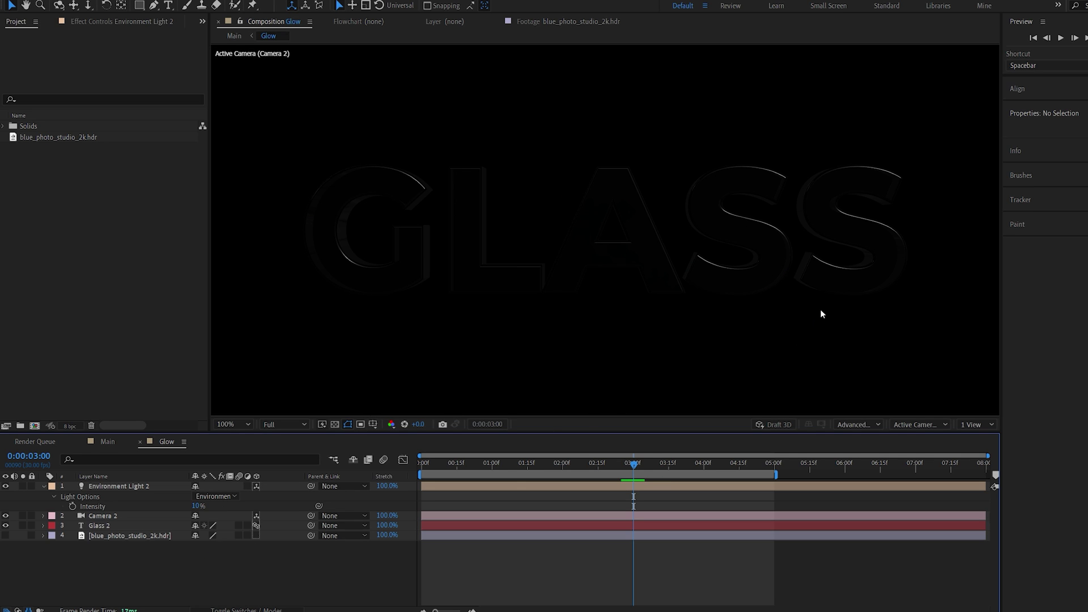
pyautogui.click(107, 444)
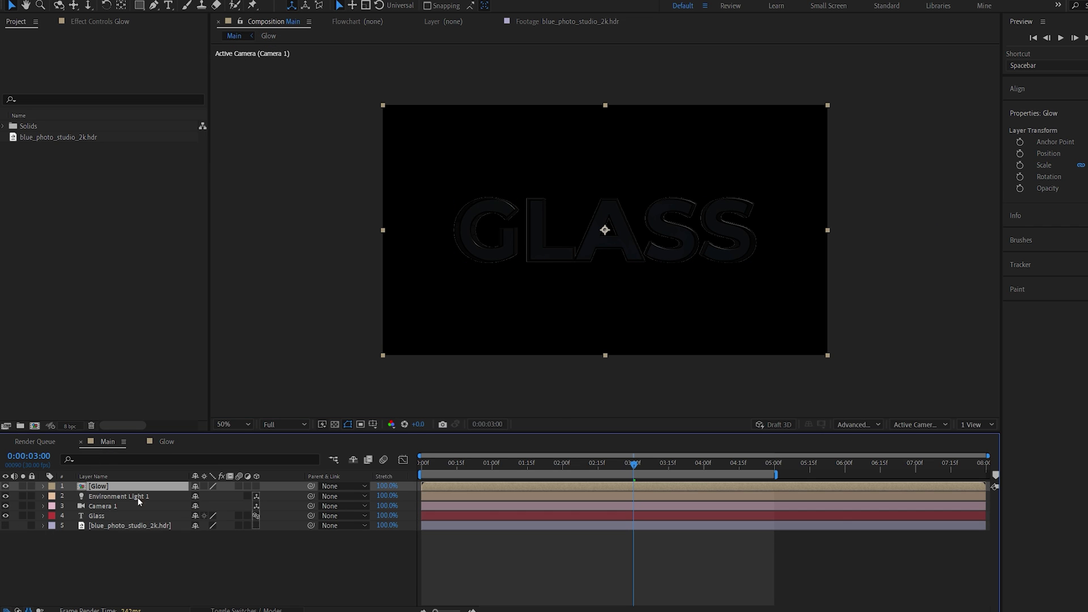
# Step: Solo the Glow layer and add Levels with a raised input black to darken it
pyautogui.click(21, 486)
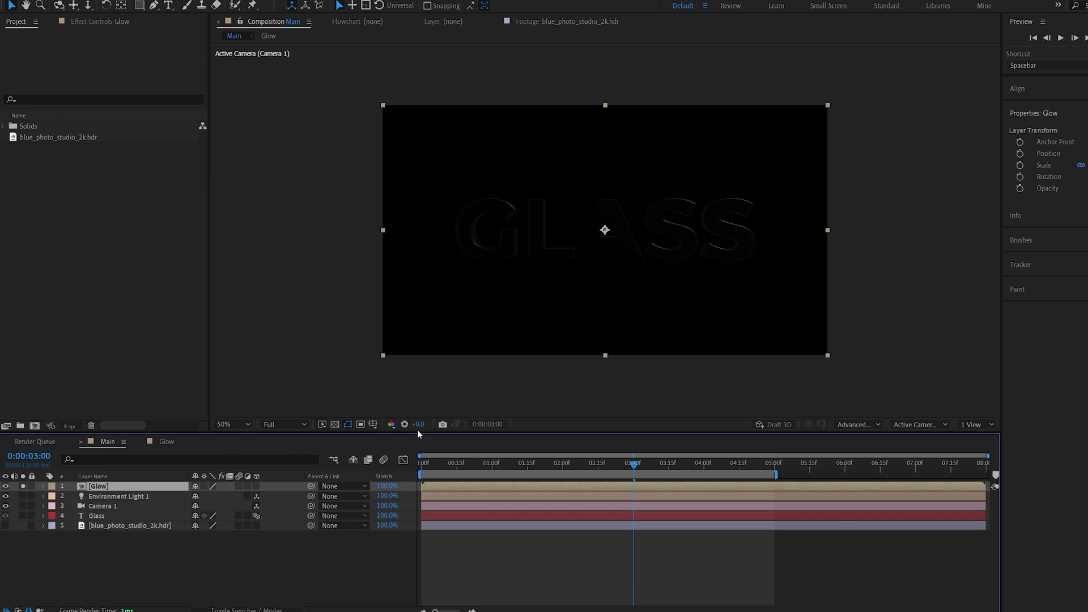
pyautogui.hotkey('ctrl', 'space')
pyautogui.write('level')
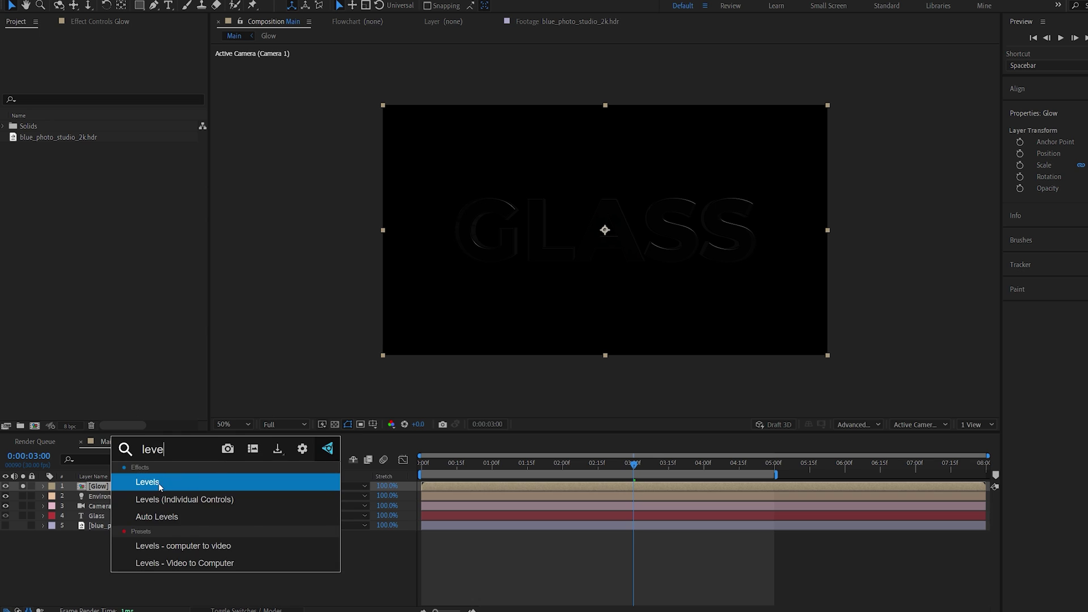
pyautogui.press('Return')
pyautogui.moveTo(115, 137); pyautogui.dragTo(117, 137)
pyautogui.press('/')
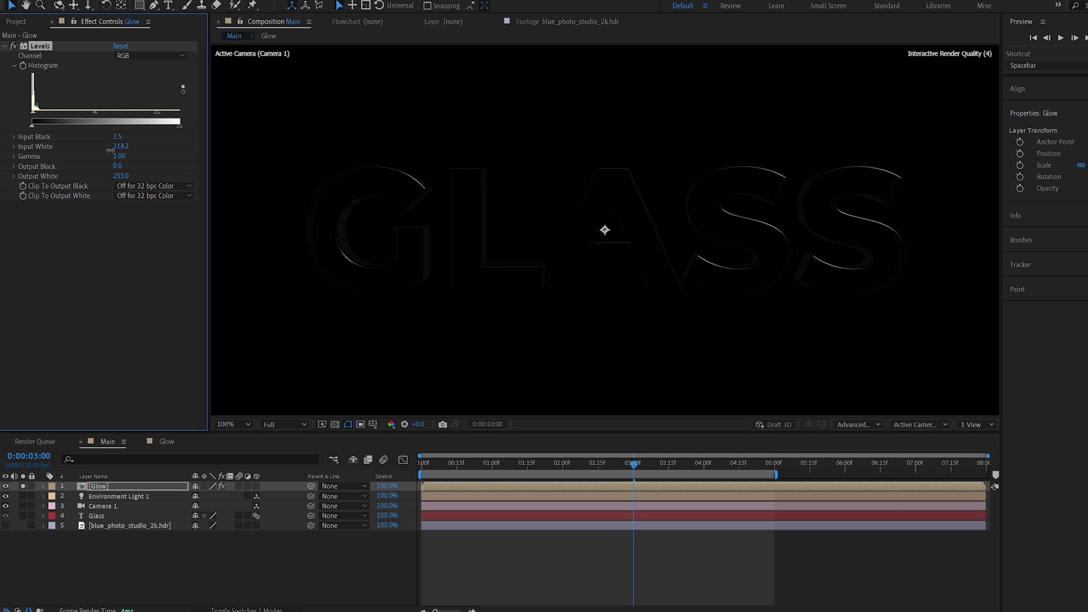
# Step: Add Deep Glow with lowered exposure and radius, and set Glow's blend mode to Add
pyautogui.click(675, 462)
pyautogui.hotkey('ctrl', 'space')
pyautogui.write('deep')
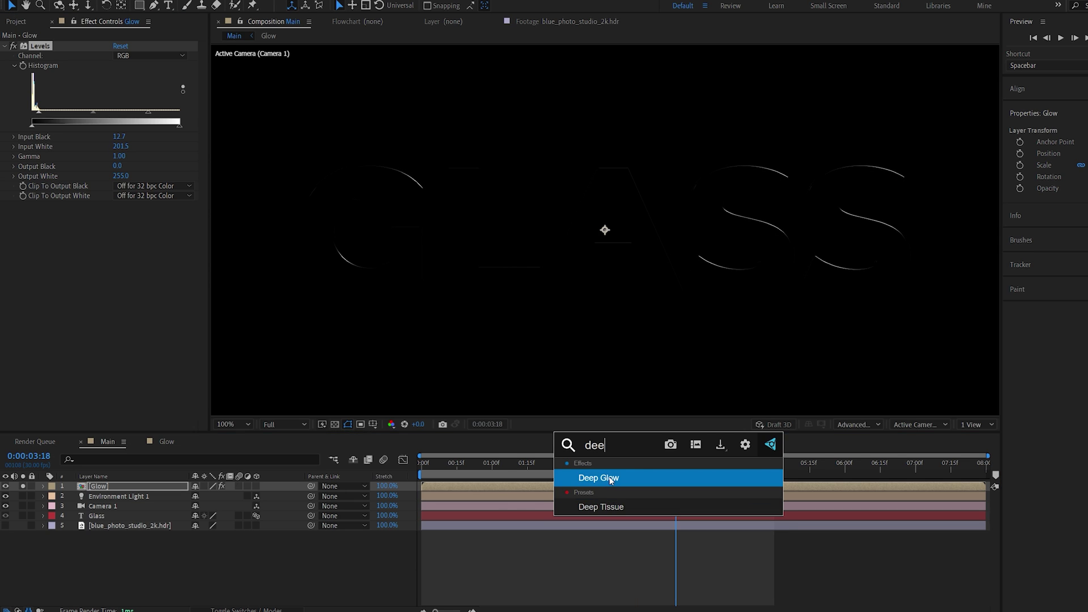
pyautogui.press('Return')
pyautogui.moveTo(120, 203); pyautogui.dragTo(111, 193)
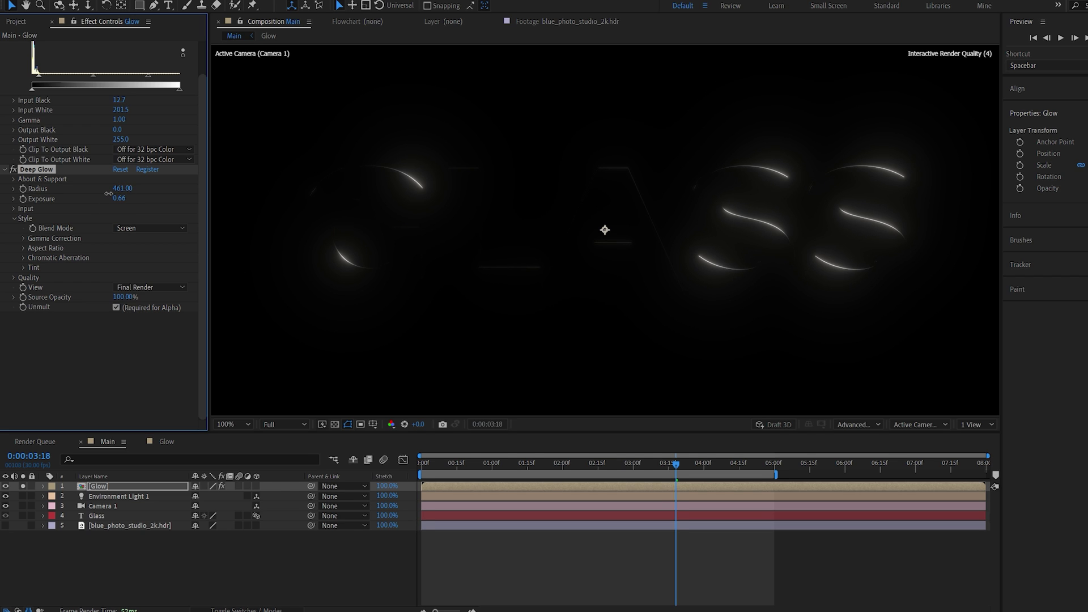
pyautogui.press('F4')
pyautogui.click(210, 486)
pyautogui.click(244, 148)
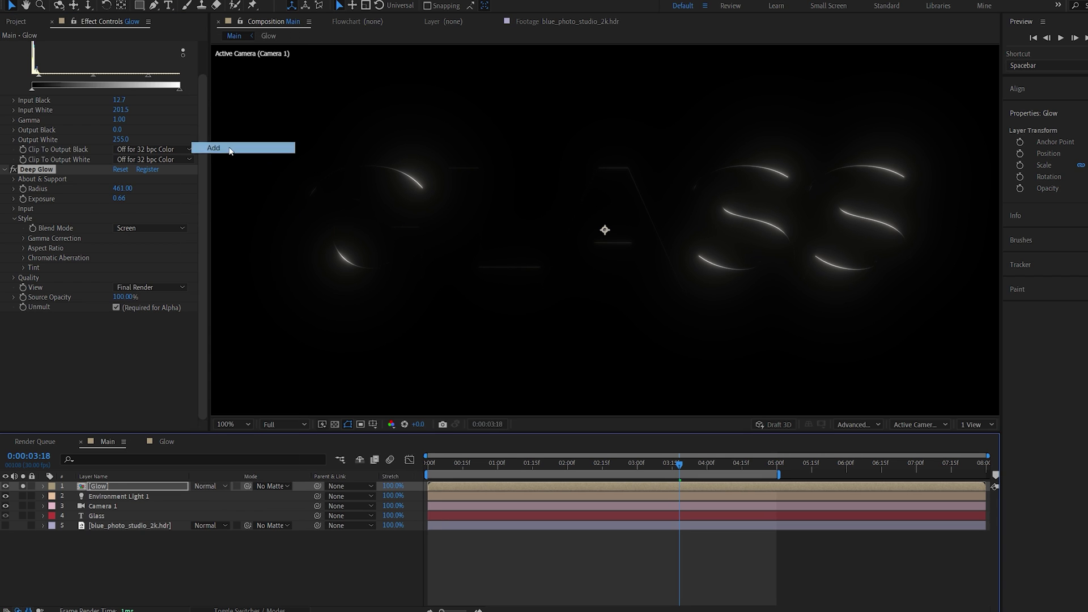
# Step: Unsolo Glow, preview around 1:15, and make the HDR room background visible
pyautogui.click(23, 486)
pyautogui.click(170, 571)
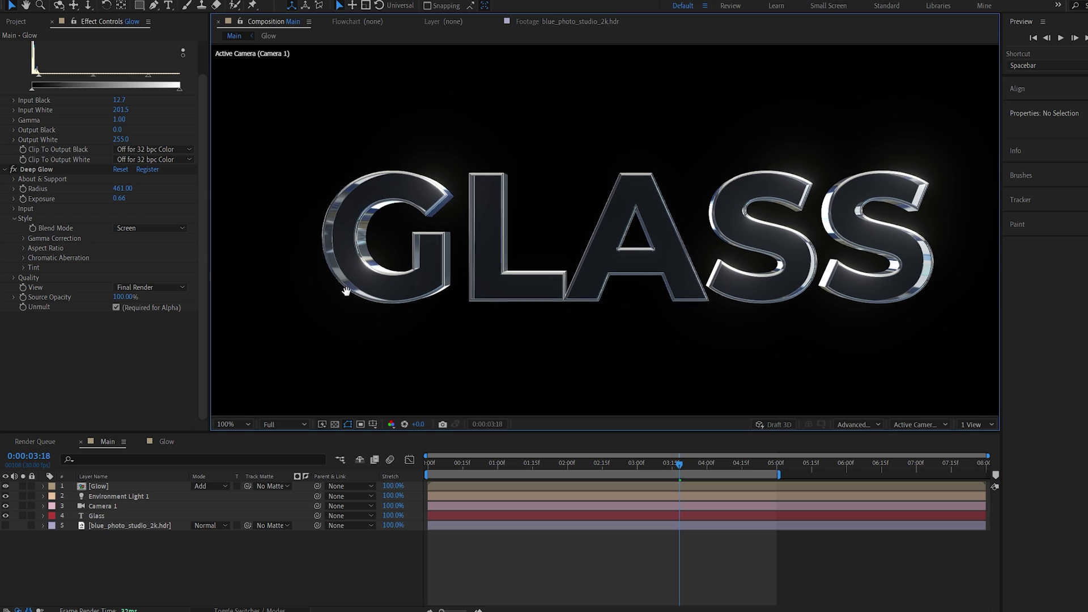
pyautogui.scroll(2, 372, 283)
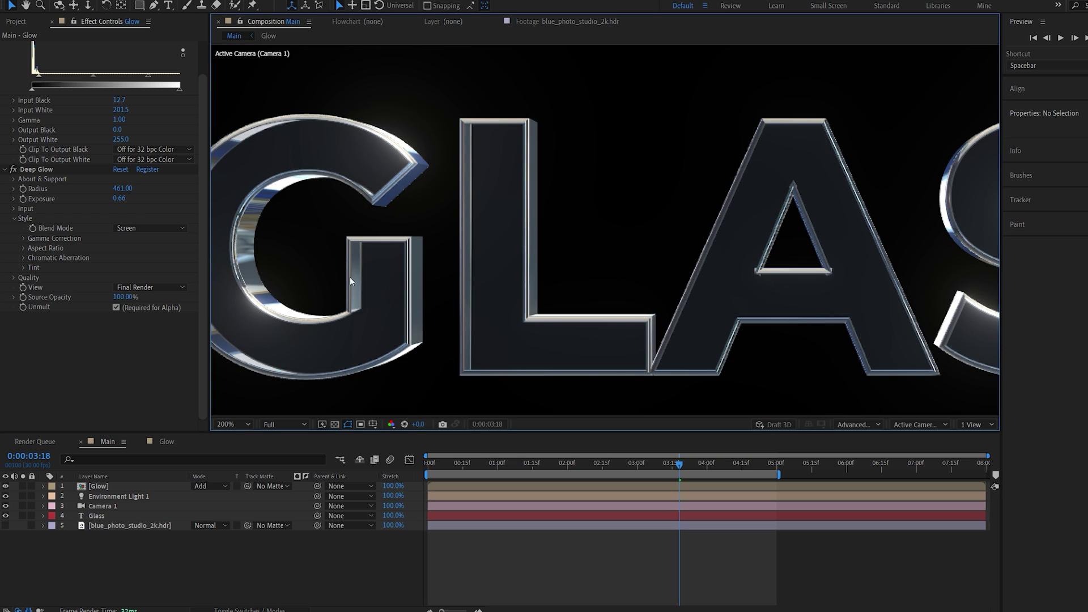
pyautogui.moveTo(682, 466); pyautogui.dragTo(540, 471)
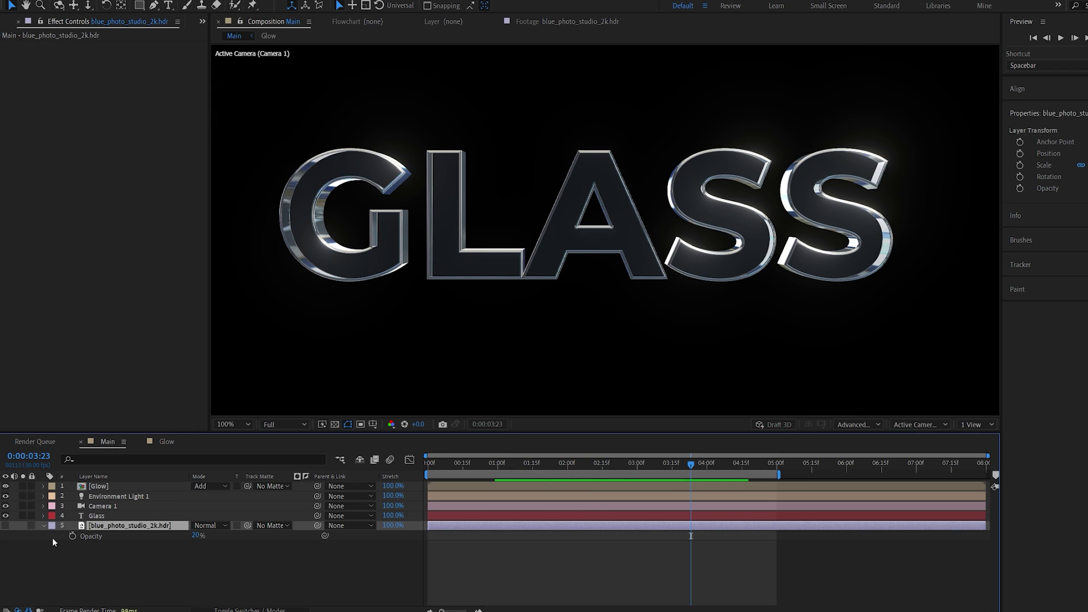
pyautogui.click(6, 526)
pyautogui.press('.')
# Step: Add a new adjustment layer to the Main composition
pyautogui.rightClick(186, 555)
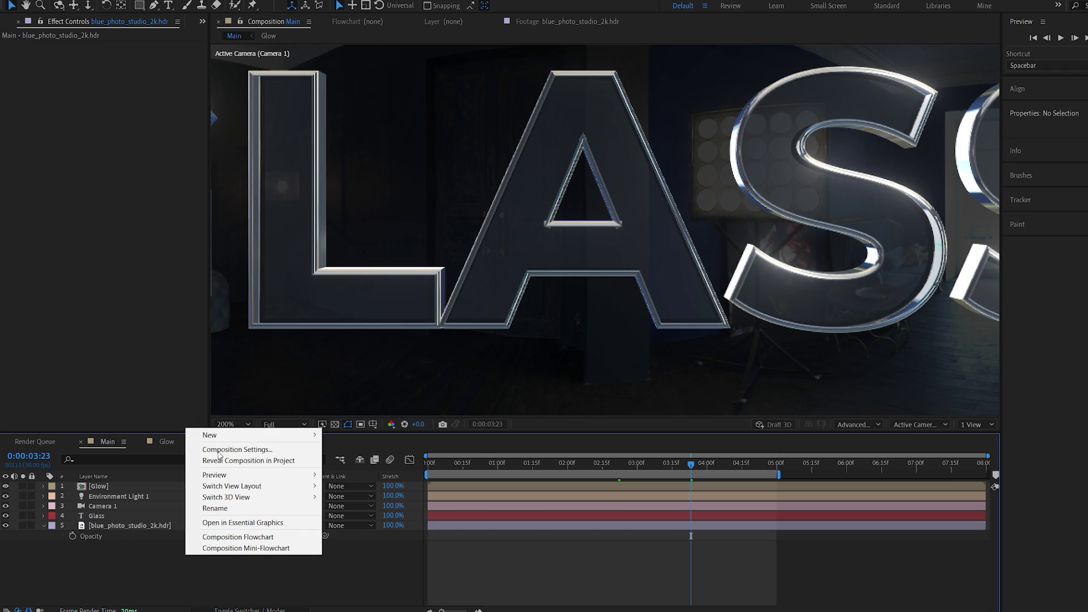
pyautogui.moveTo(210, 435)
pyautogui.click(358, 518)
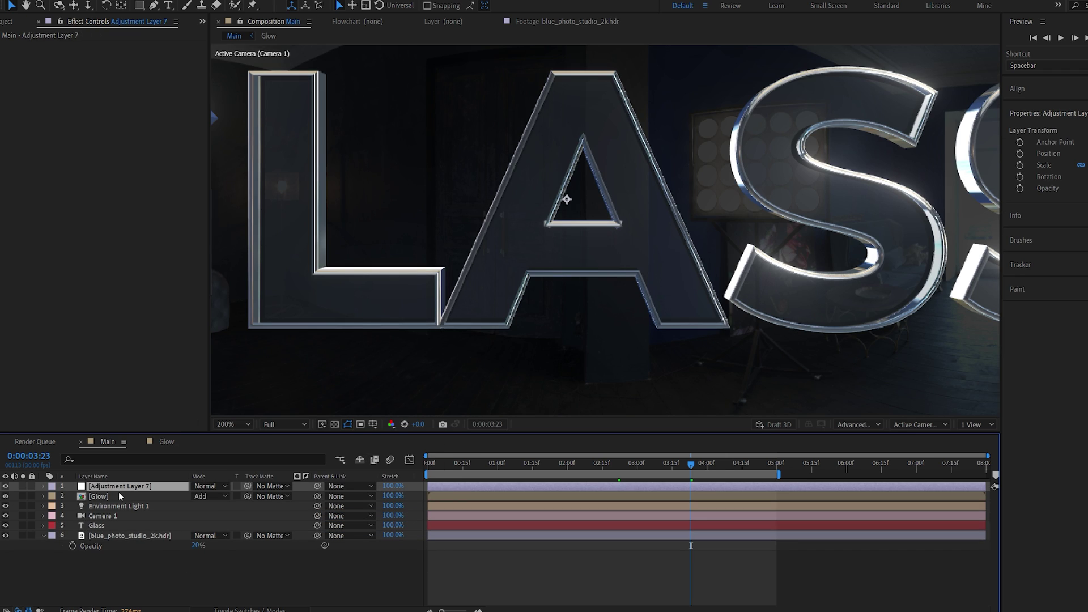
# Step: Duplicate Glass as 'Blur', move the adjustment layer below it, and set Blur as its track matte
pyautogui.click(97, 526)
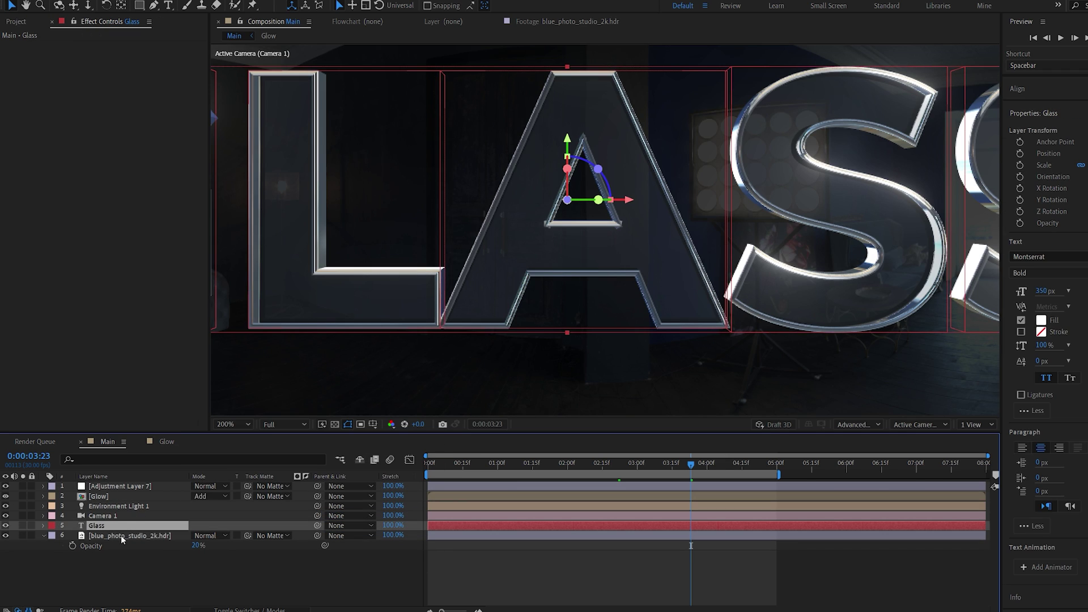
pyautogui.hotkey('ctrl', 'd')
pyautogui.press('Return')
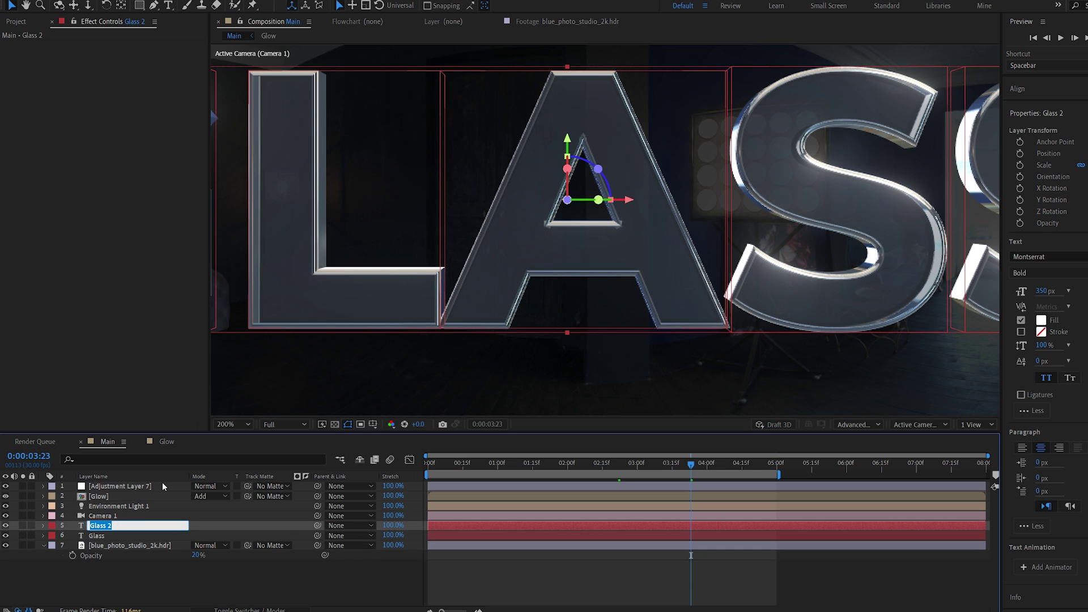
pyautogui.write('Blur')
pyautogui.press('Return')
pyautogui.moveTo(146, 486); pyautogui.dragTo(153, 542)
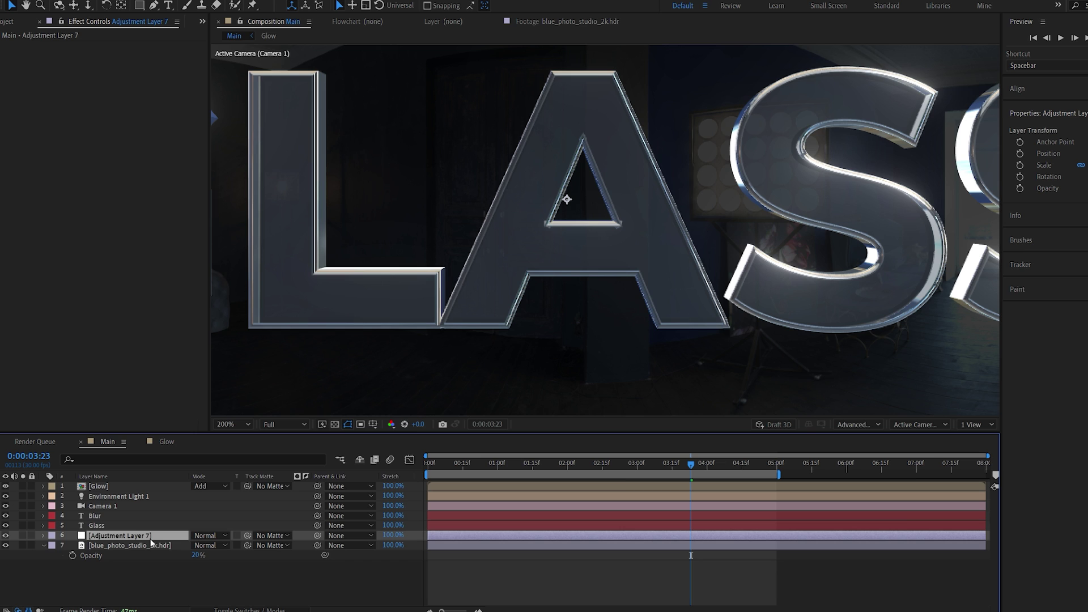
pyautogui.moveTo(247, 535); pyautogui.dragTo(110, 516)
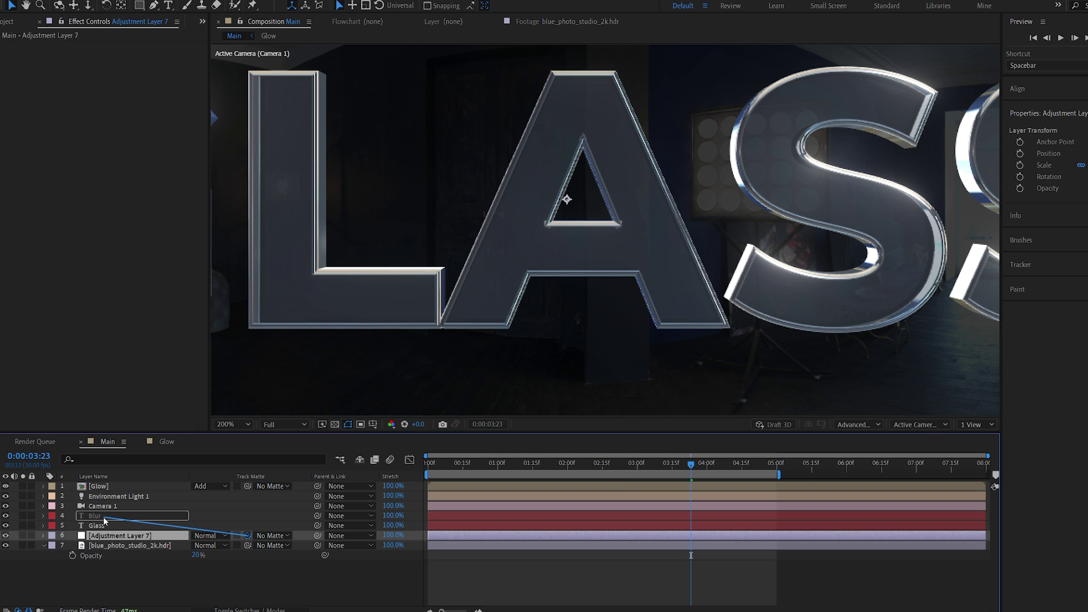
# Step: Apply Scatter to the adjustment layer with a Scatter Amount of 5
pyautogui.scroll(2, 602, 319)
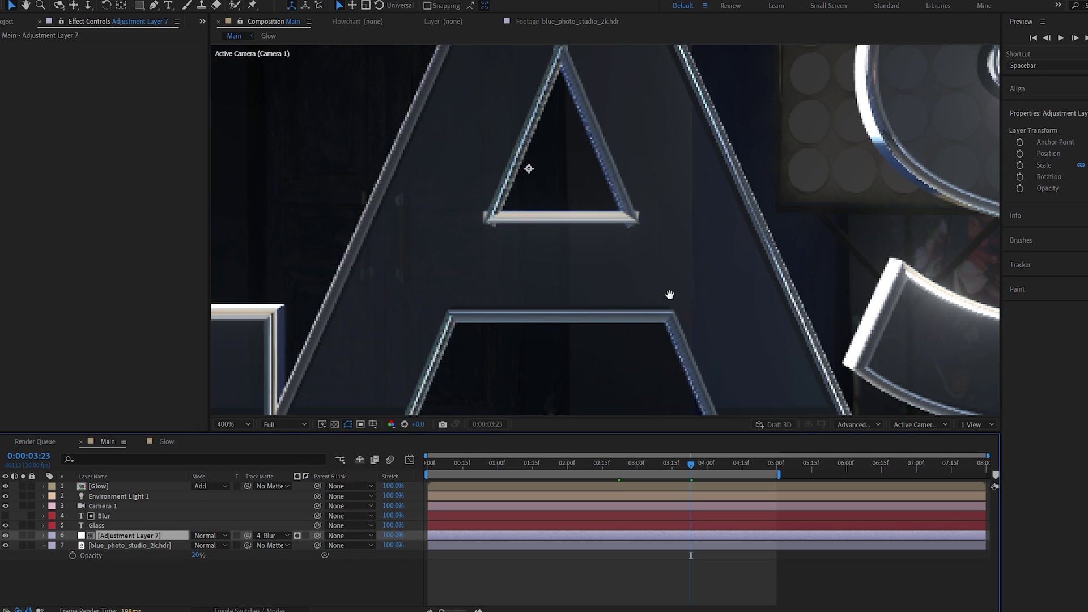
pyautogui.scroll(1, 316, 236)
pyautogui.hotkey('ctrl', 'space')
pyautogui.write('sc')
pyautogui.click(316, 275)
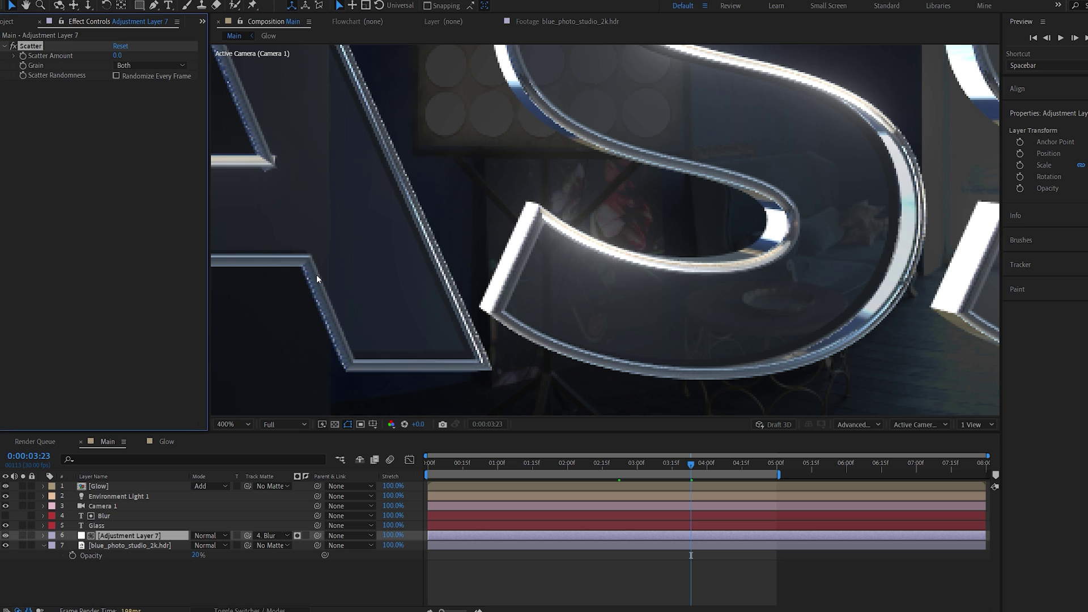
pyautogui.click(119, 55)
pyautogui.write('5')
pyautogui.press('Return')
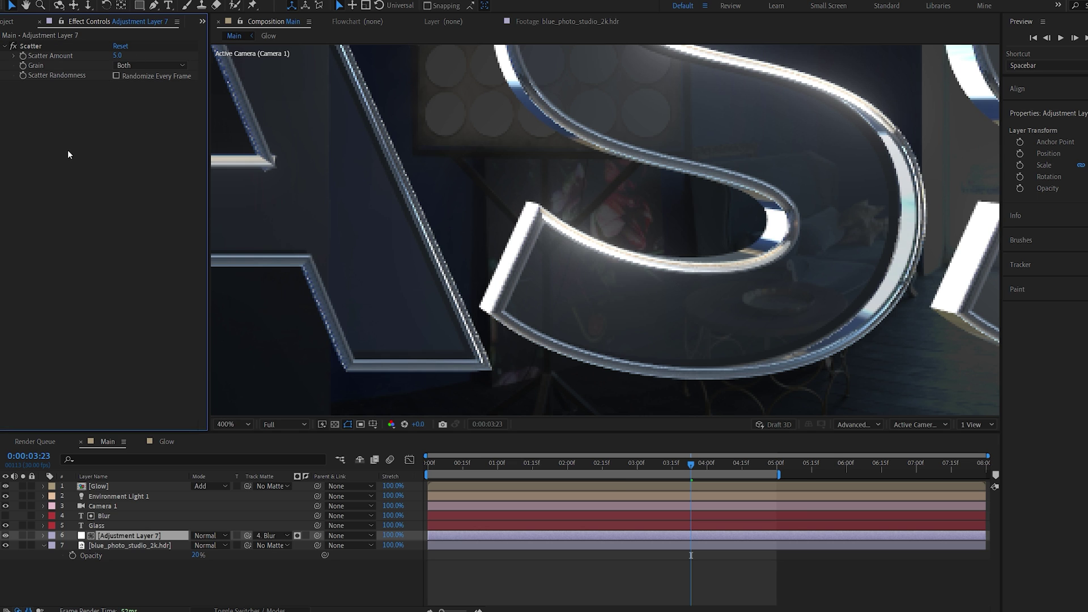
# Step: Turn on Randomize Every Frame for the scatter and scrub to preview it
pyautogui.scroll(1, 431, 334)
pyautogui.moveTo(430, 334); pyautogui.dragTo(606, 274)
pyautogui.press('v')
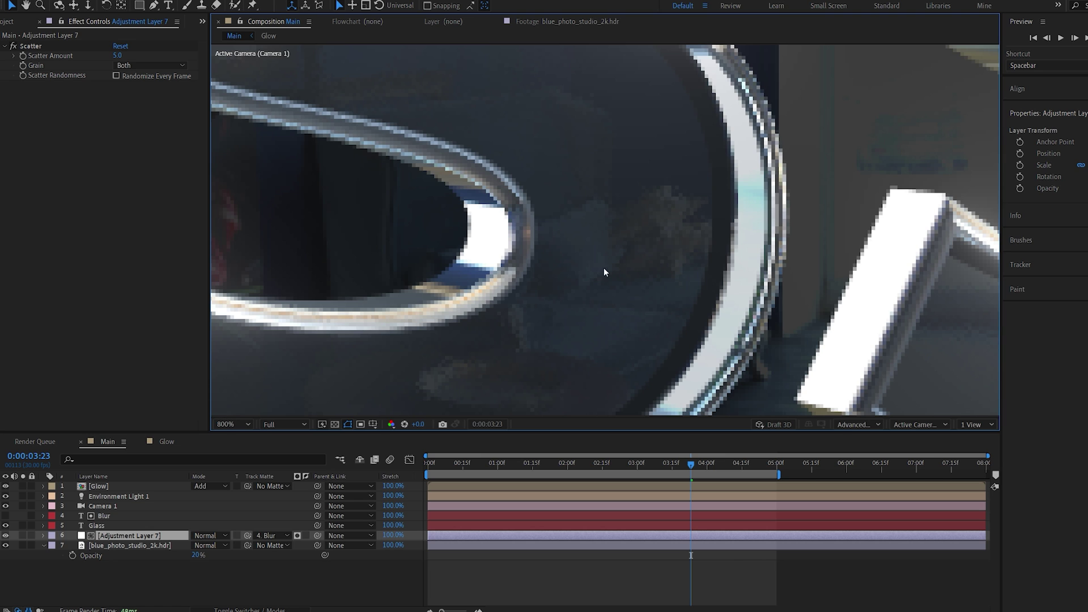
pyautogui.click(138, 77)
pyautogui.scroll(-2, 518, 281)
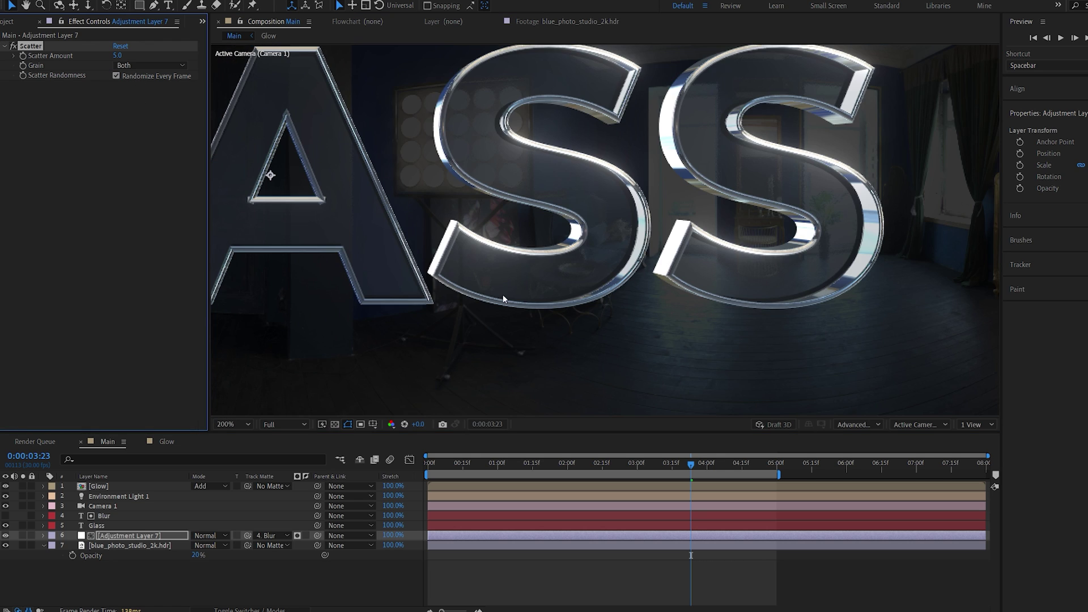
pyautogui.scroll(1, 502, 294)
pyautogui.moveTo(691, 464)
pyautogui.mouseDown()
pyautogui.moveTo(754, 465)
pyautogui.moveTo(696, 464)
pyautogui.mouseUp()
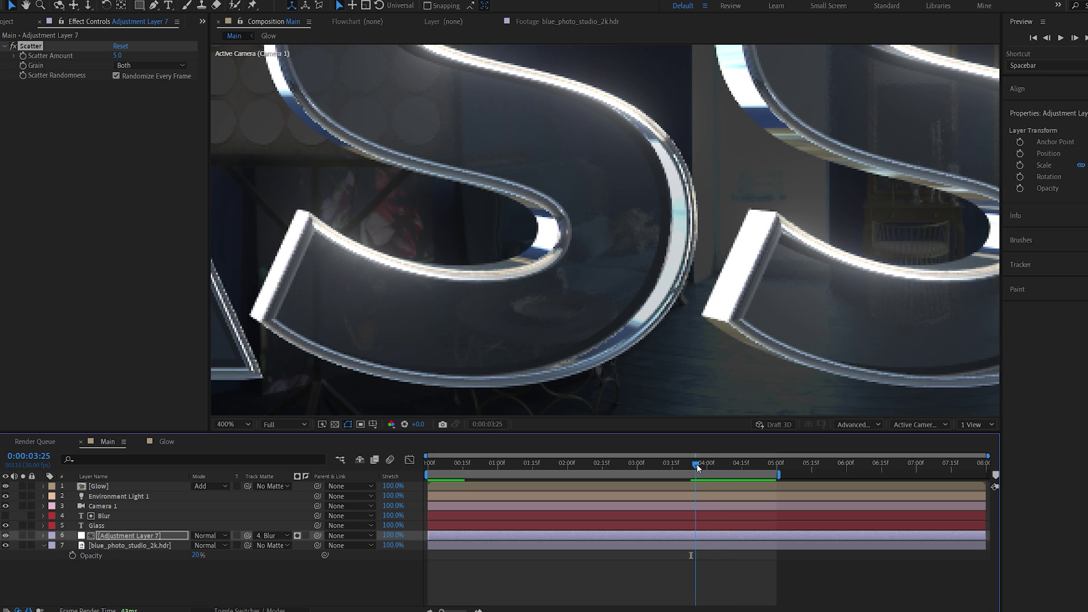
# Step: Add Fast Box Blur to the adjustment layer with a blur radius of 5
pyautogui.hotkey('ctrl', 'space')
pyautogui.write('fas')
pyautogui.press('Return')
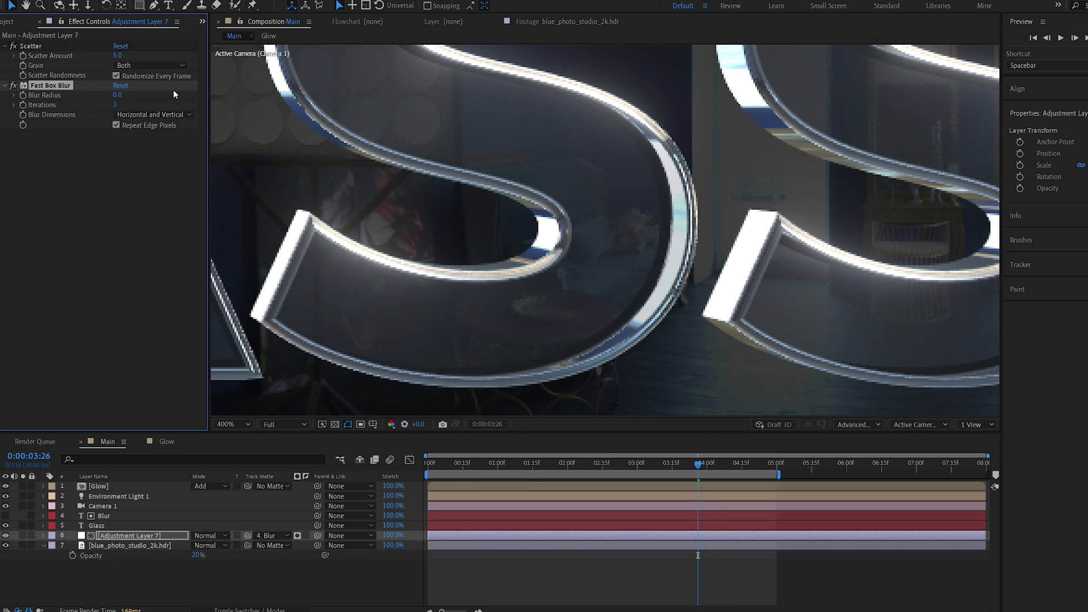
pyautogui.click(109, 223)
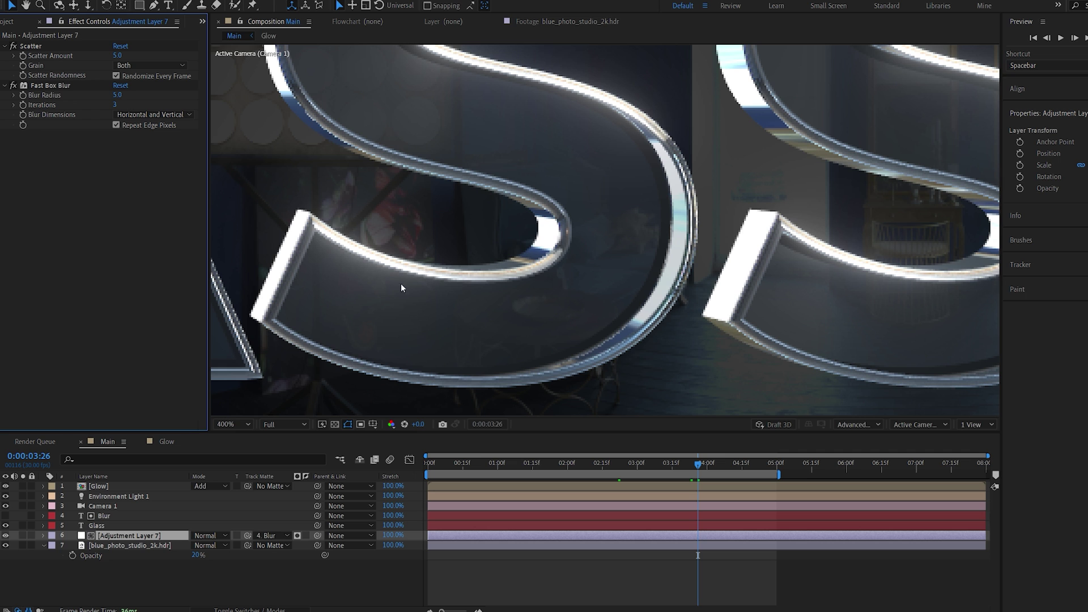